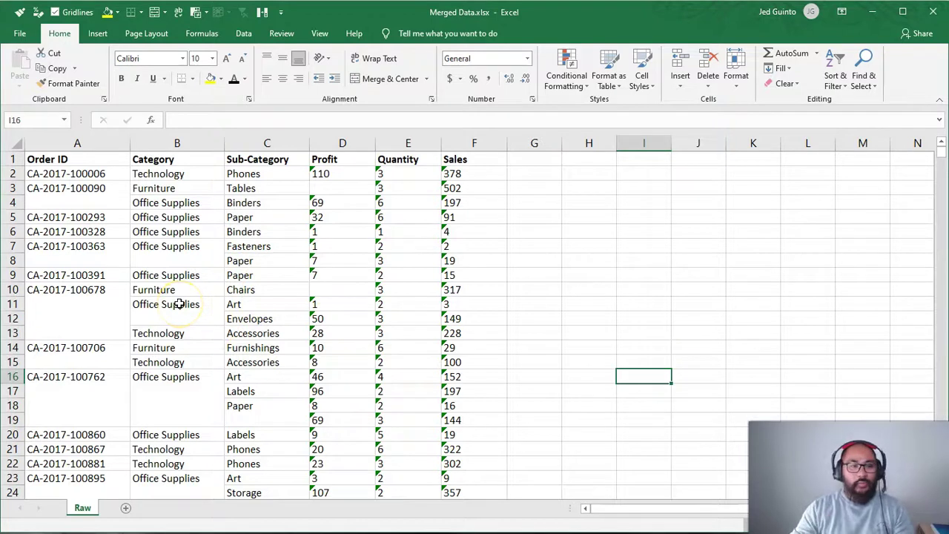
- Examine the merged cells in the Order ID, Category and Sub-Category columns of the Raw sheet
click(318, 234)
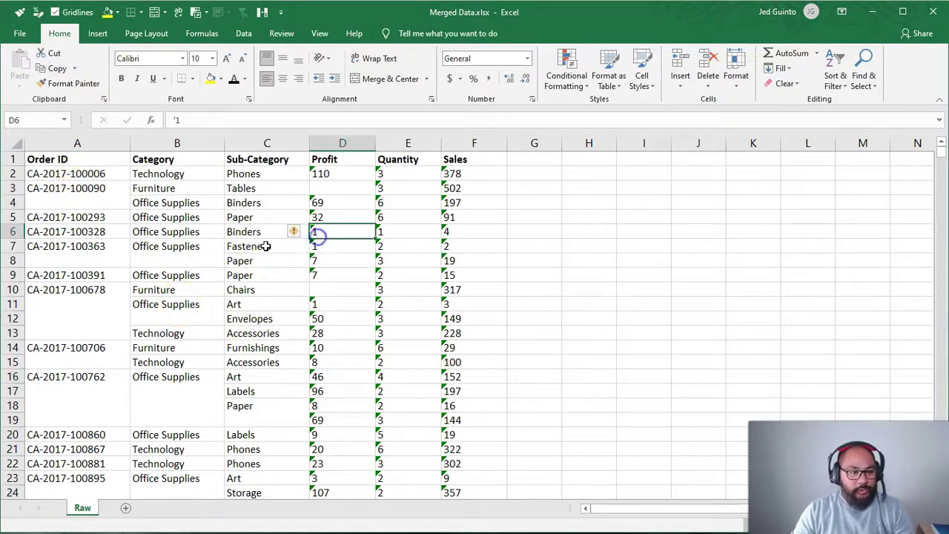
click(78, 314)
ctrl+click(193, 313)
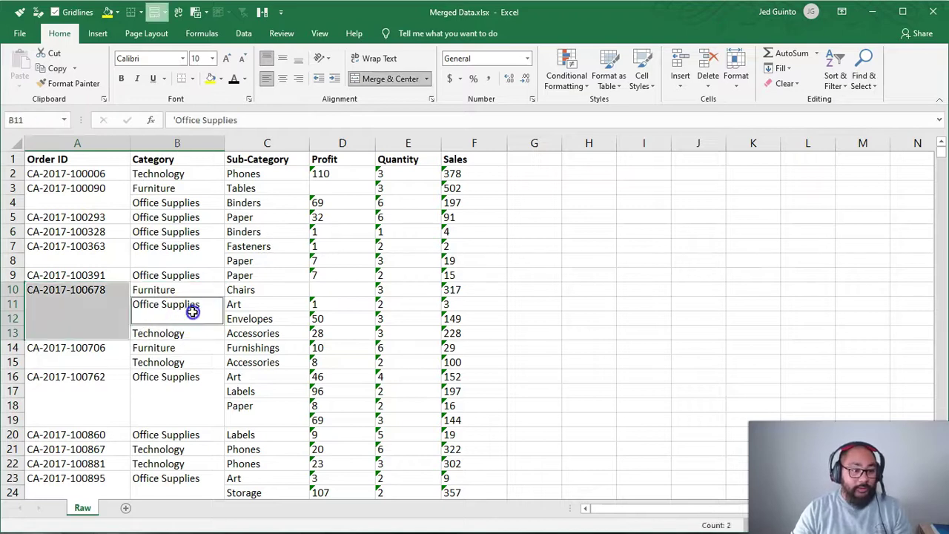
ctrl+click(270, 308)
click(70, 324)
ctrl+click(167, 310)
ctrl+click(173, 396)
ctrl+click(71, 393)
ctrl+click(84, 352)
ctrl+click(265, 408)
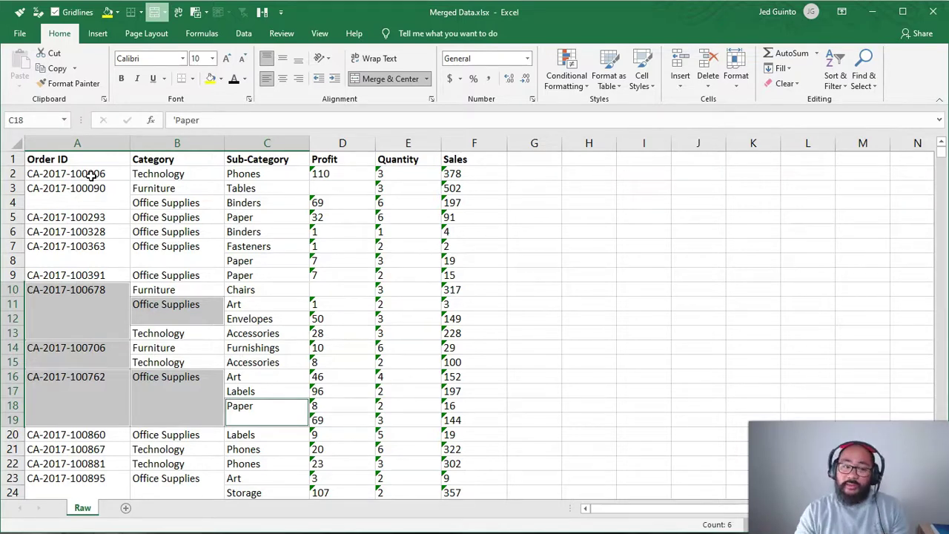
- Compare the merged Order ID cell A10:A13 with the merged Category cell B11:B12, and select the upper part of the table from A1
click(133, 275)
drag(125, 292, 132, 312)
click(106, 309)
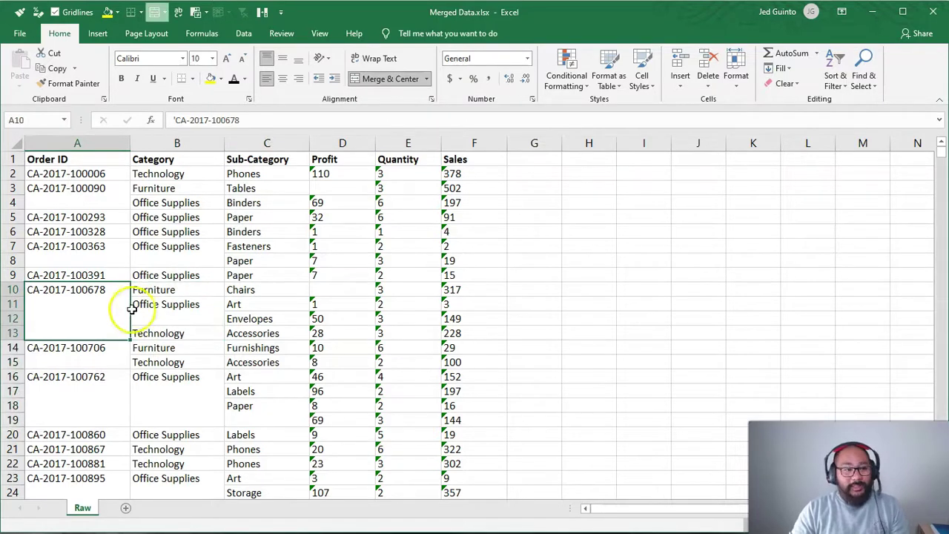
click(138, 306)
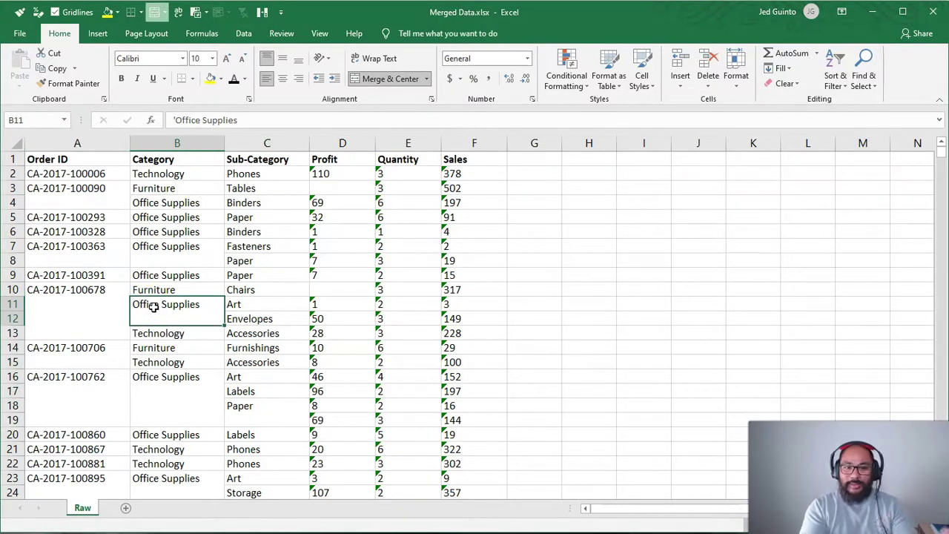
click(98, 298)
click(182, 306)
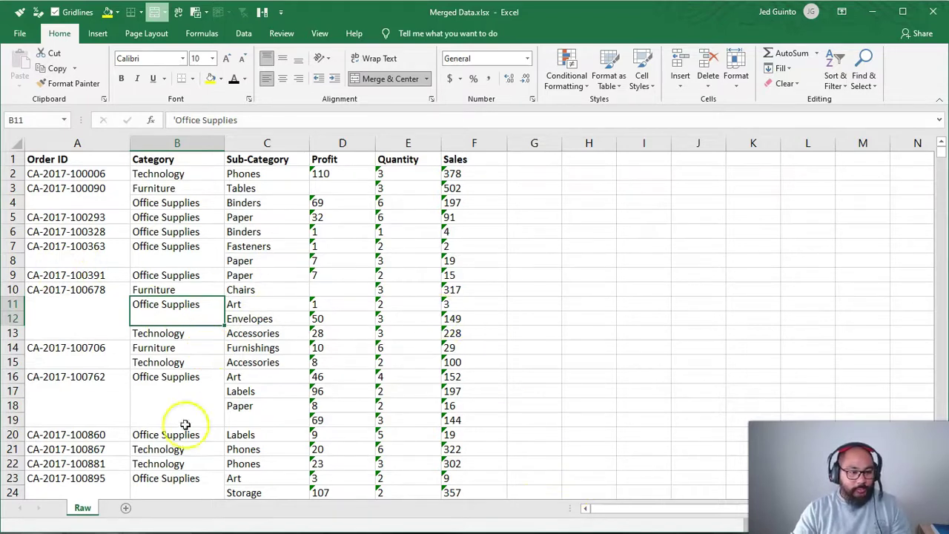
drag(74, 159, 487, 345)
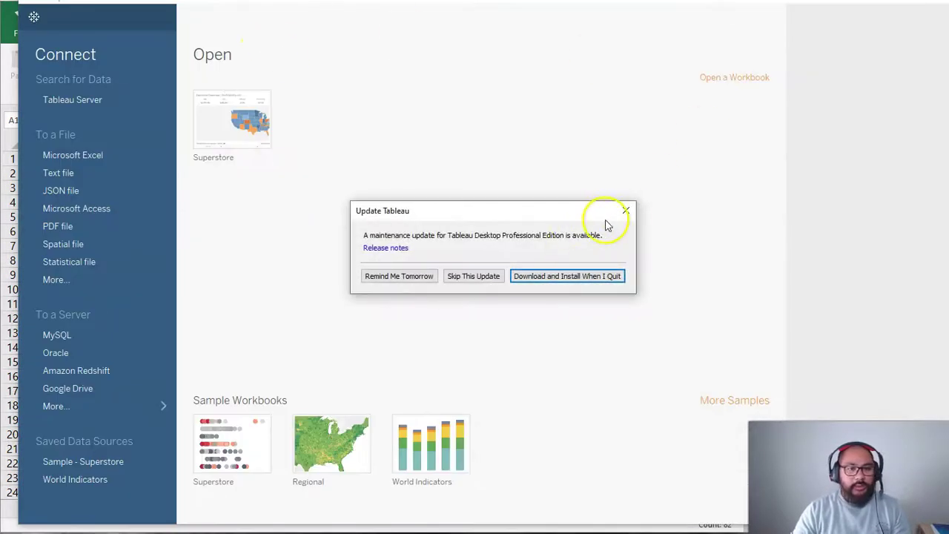
- Switch to Tableau, dismiss the update notice and load the Merged Data workbook as a data source
click(626, 210)
click(635, 131)
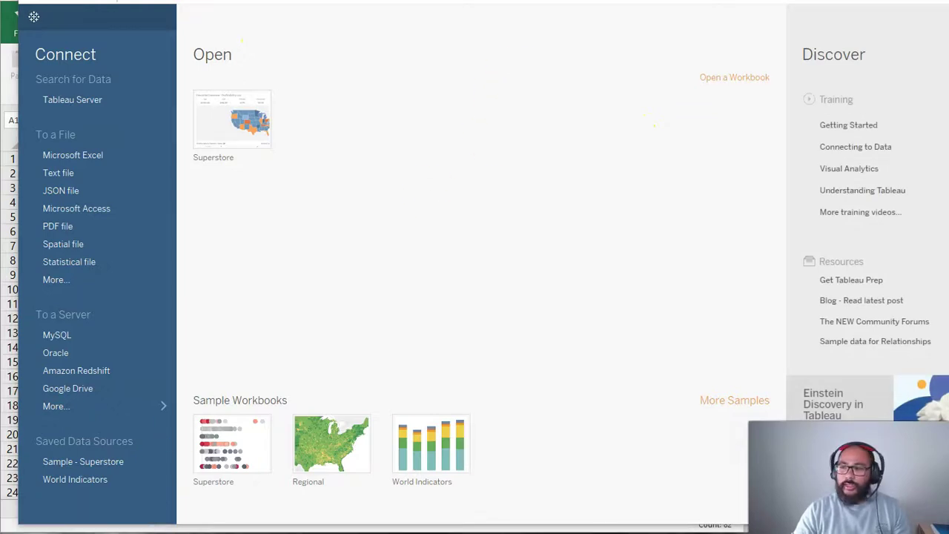
drag(804, 226, 471, 234)
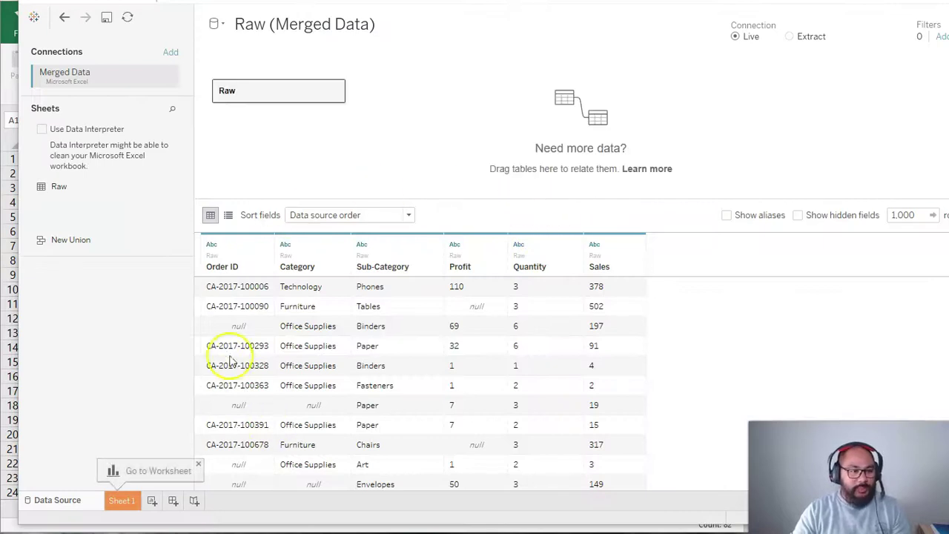
- Examine the null values in the Order ID, Category and Profit columns of the data source preview
click(236, 326)
click(238, 405)
click(316, 405)
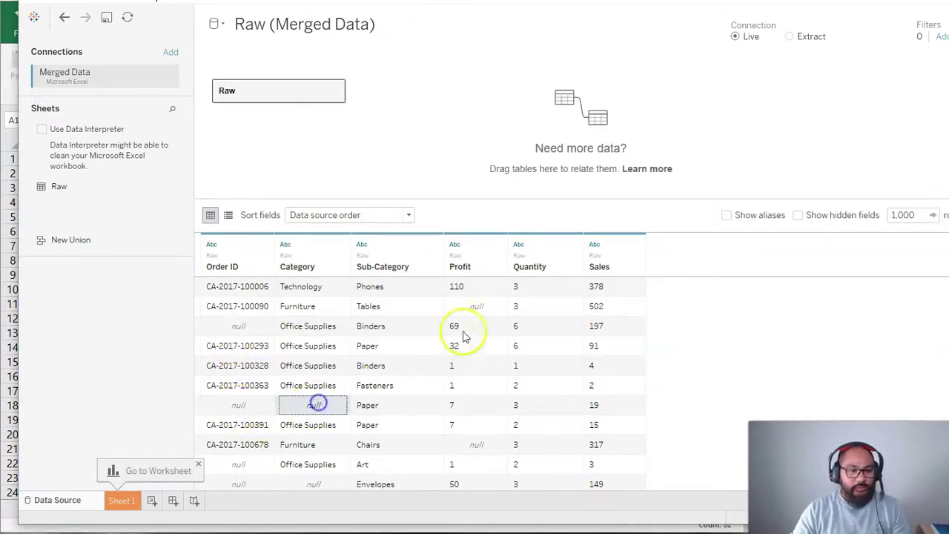
click(479, 306)
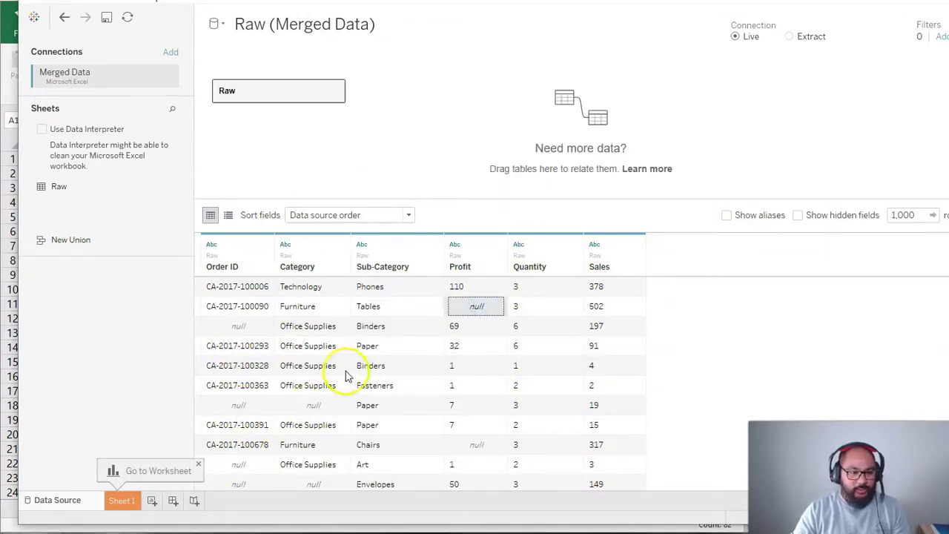
scroll(327, 382, down, 1)
click(245, 345)
click(313, 345)
click(238, 405)
click(244, 444)
click(314, 425)
scroll(356, 385, down, 2)
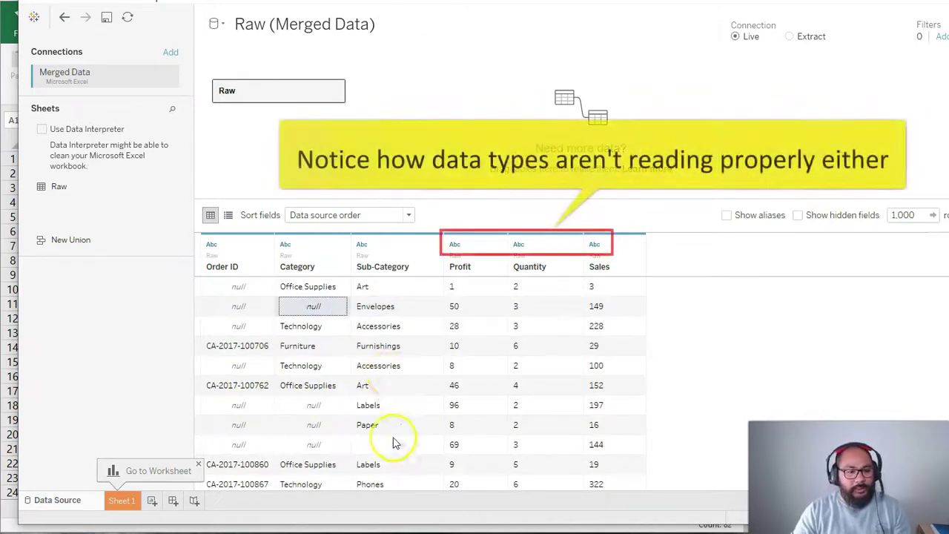
- Inspect the nulls in the Order ID, Category and Sub-Category fields of the merged rows, and close Tableau without saving
click(397, 443)
click(245, 444)
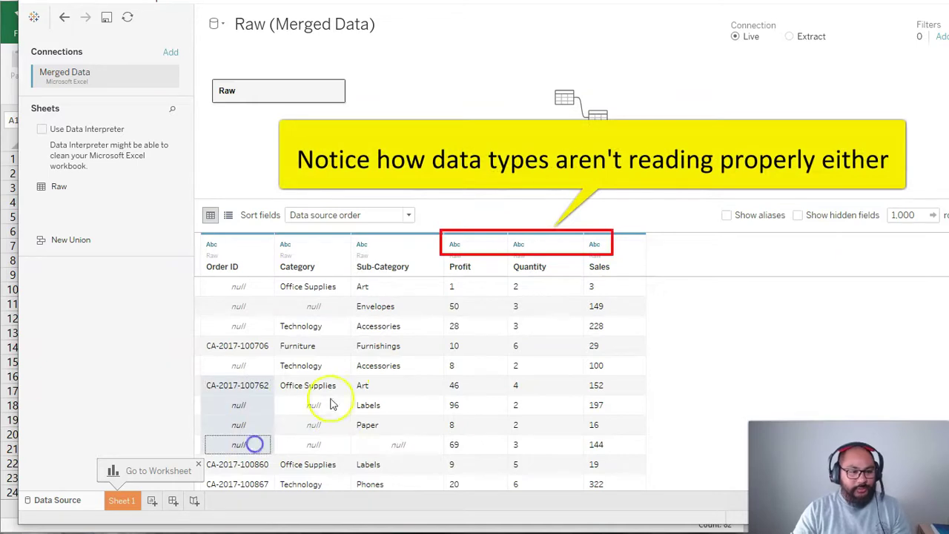
click(320, 445)
click(399, 445)
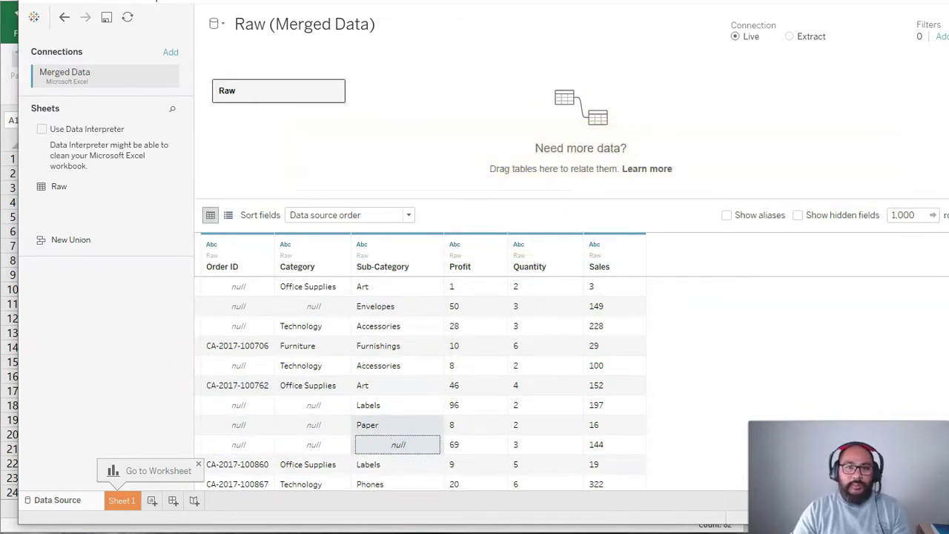
key(alt+F4)
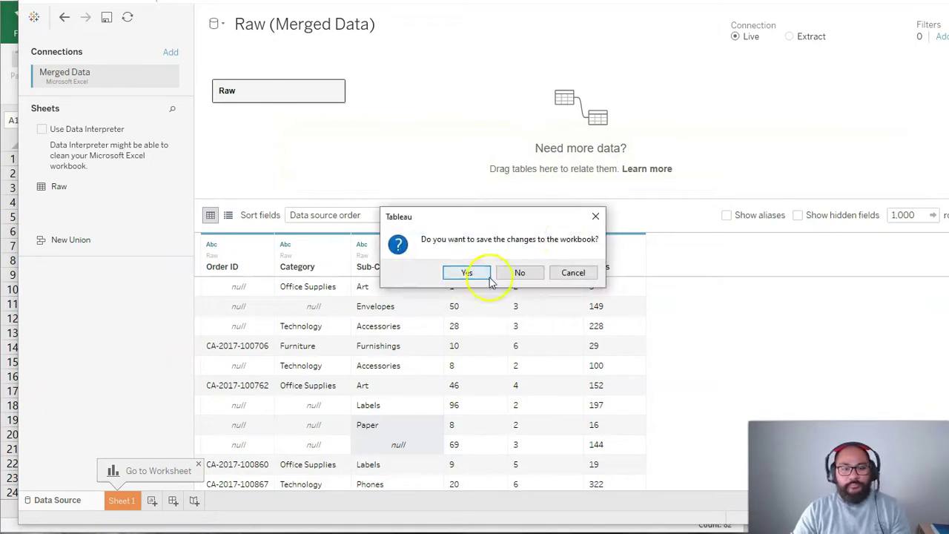
click(520, 273)
- Return to Excel and duplicate the Raw sheet, placing the copy after the original
click(131, 346)
drag(82, 510, 116, 508)
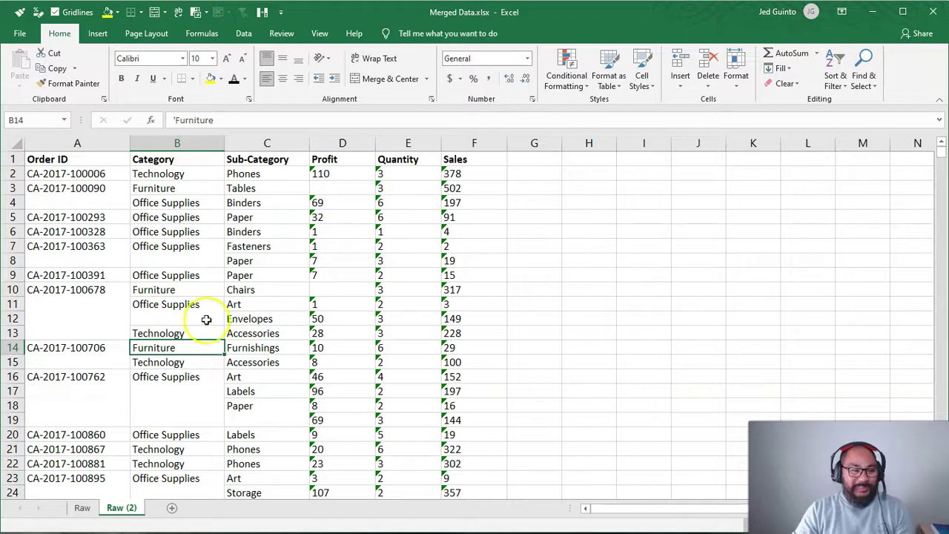
- Copy the Order ID, Category and Sub-Category columns (A to C) on the duplicated sheet
click(263, 300)
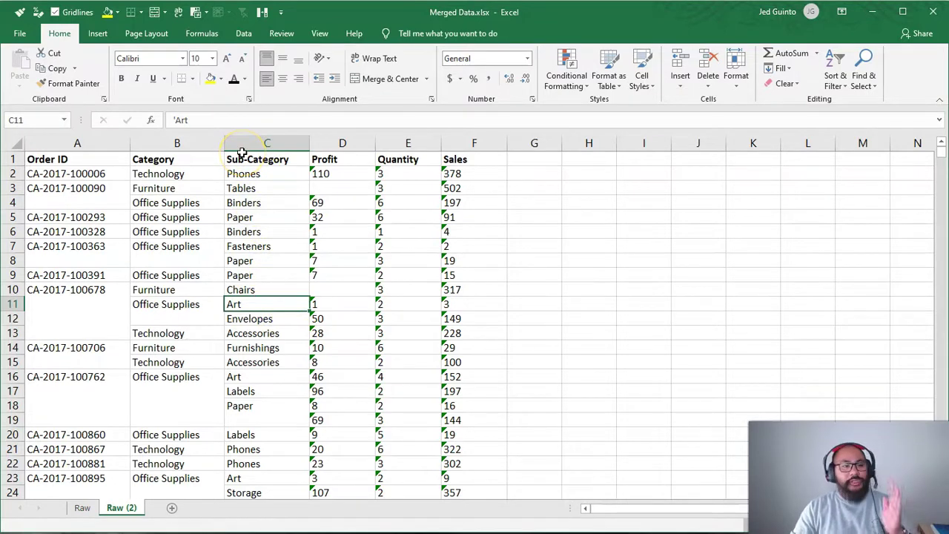
drag(245, 144, 89, 148)
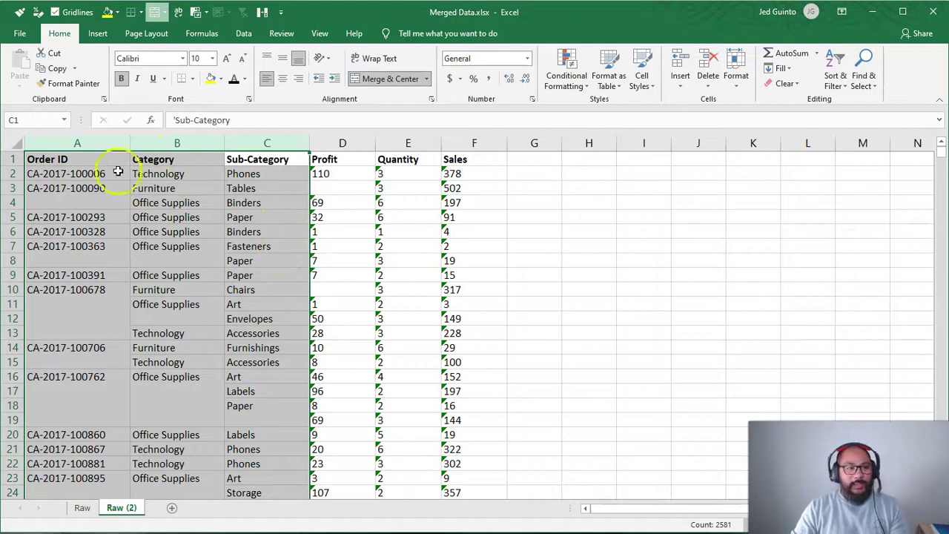
drag(252, 246, 275, 236)
click(288, 144)
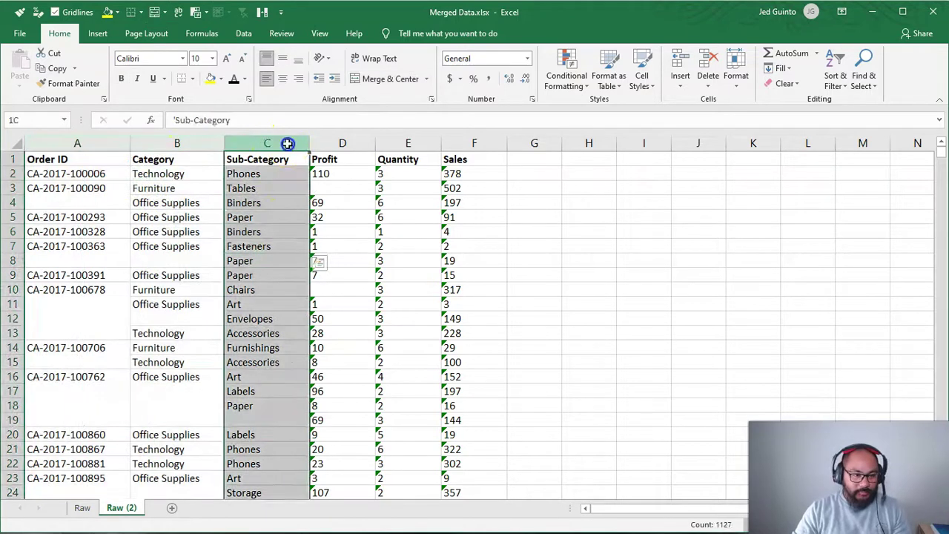
mouse_move(233, 143)
mouse_down()
mouse_move(85, 142)
mouse_move(240, 141)
mouse_up()
right_click(221, 193)
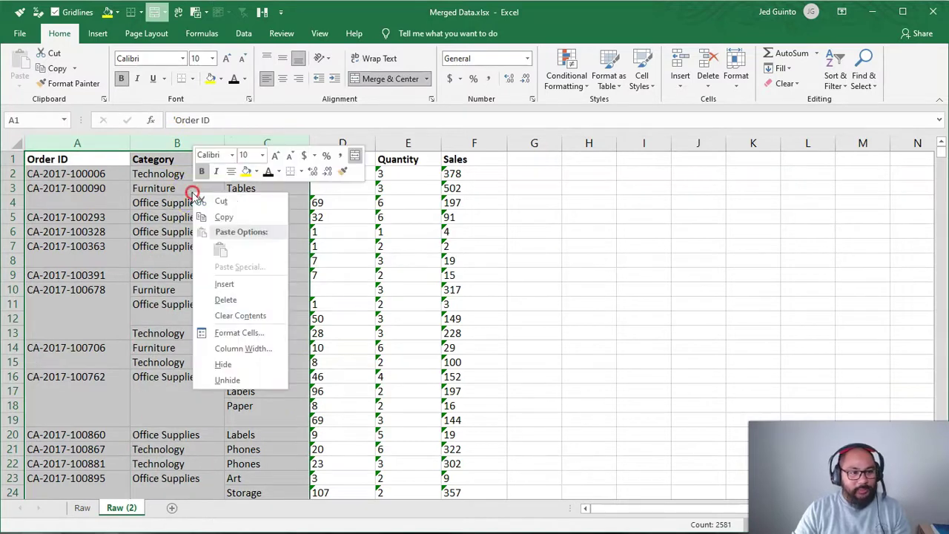
click(232, 215)
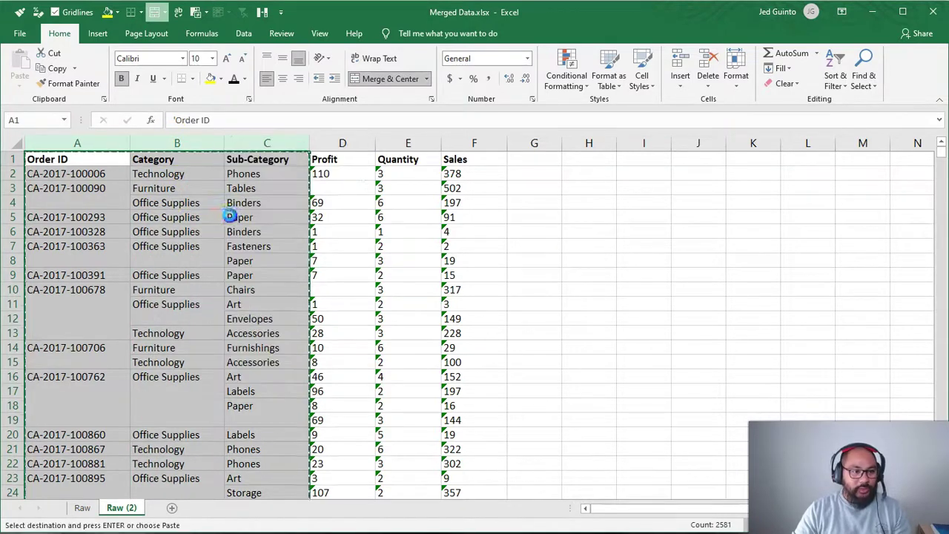
- Insert the copied columns before the Profit column and clear the contents of the inserted columns D to F
click(355, 143)
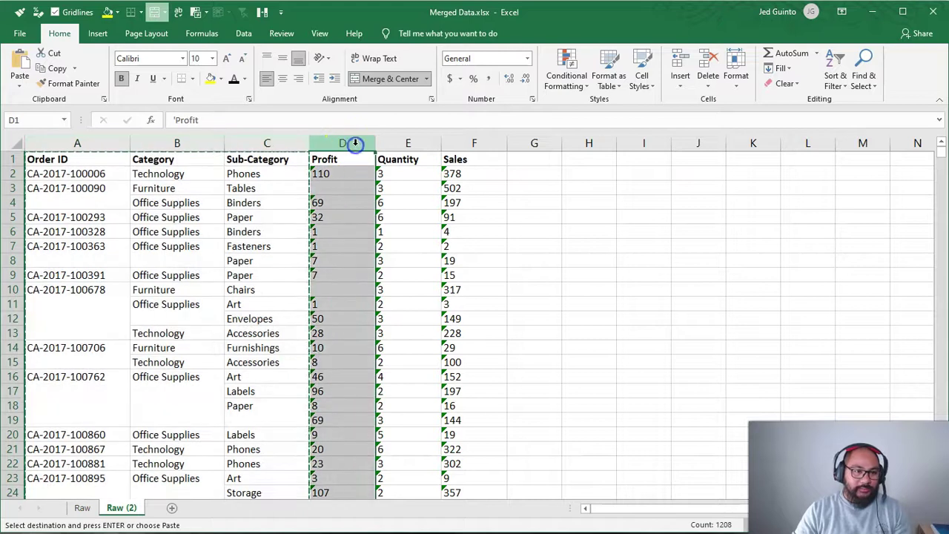
drag(271, 143, 123, 161)
mouse_move(346, 142)
mouse_down()
mouse_move(470, 142)
mouse_move(343, 142)
mouse_up()
right_click(344, 141)
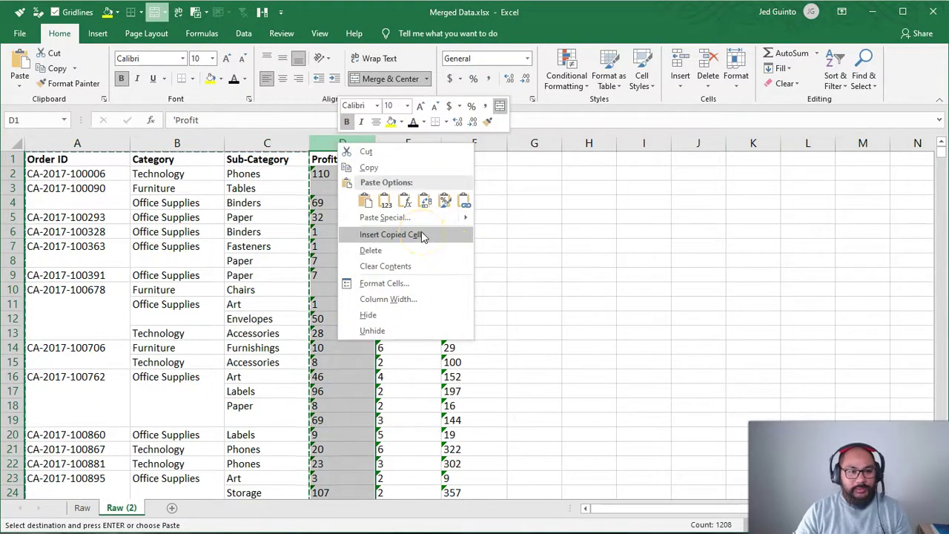
click(391, 234)
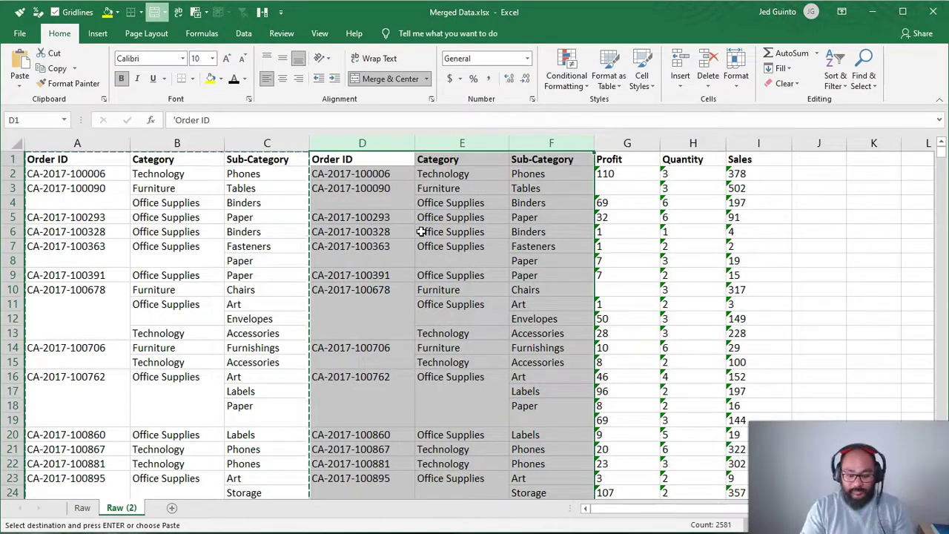
key(Delete)
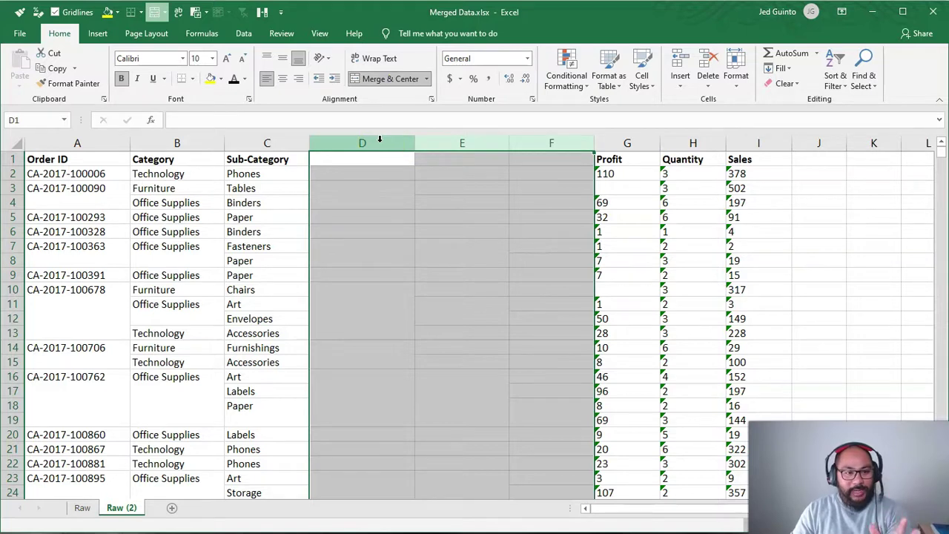
- Compare the merged structure of columns A to C with that of the emptied columns D to F
drag(379, 139, 563, 152)
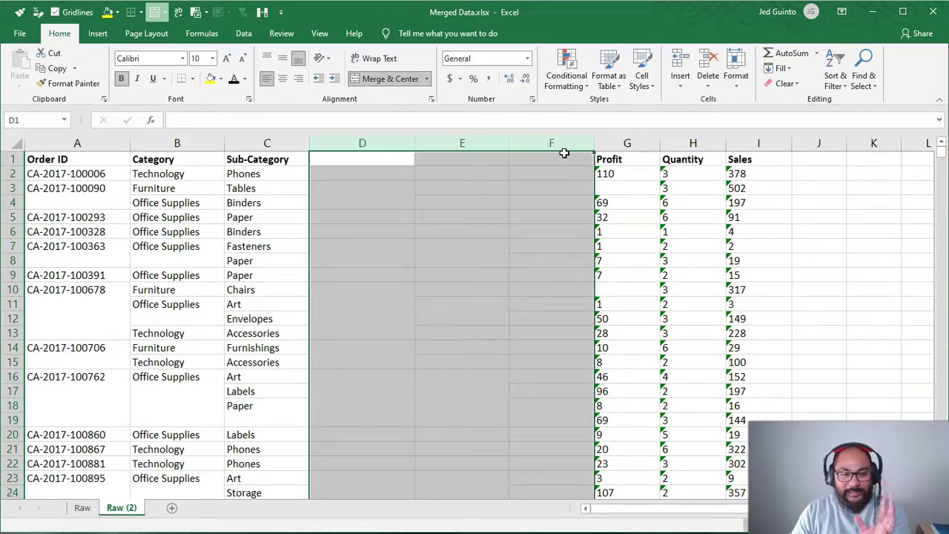
click(63, 155)
drag(246, 141, 100, 141)
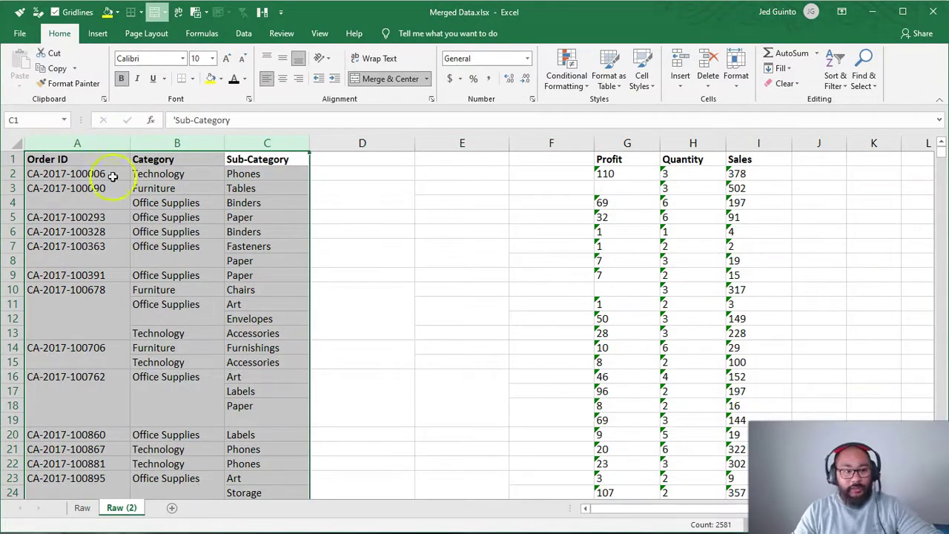
click(87, 347)
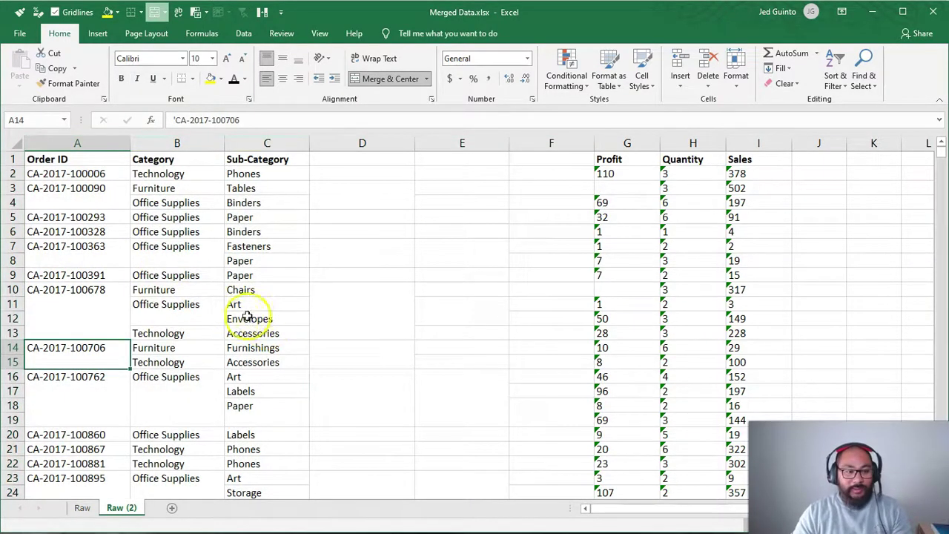
click(76, 329)
drag(361, 141, 551, 154)
click(537, 156)
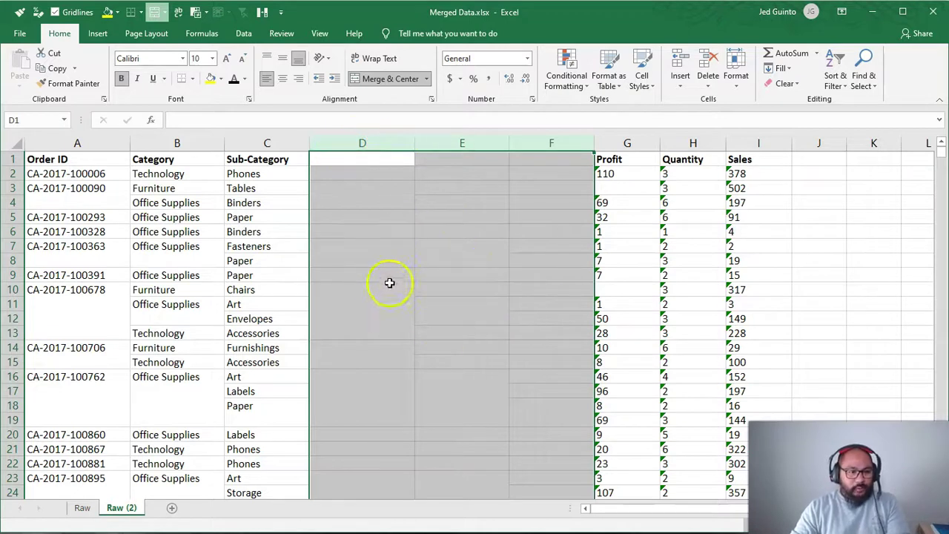
- Unmerge all cells in the empty columns D to F and check the resulting cells
click(440, 313)
drag(370, 142, 536, 142)
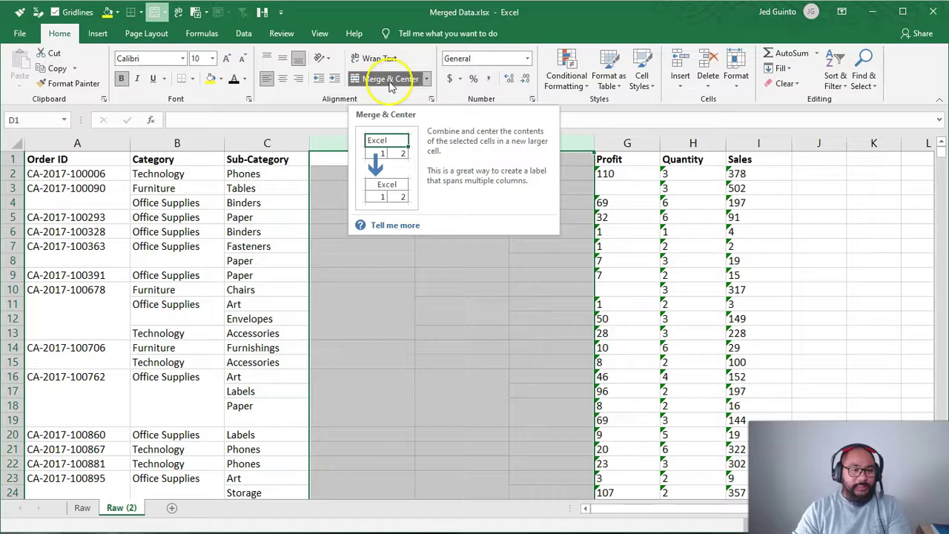
click(389, 79)
drag(361, 172, 551, 448)
click(418, 346)
drag(941, 152, 598, 127)
click(425, 260)
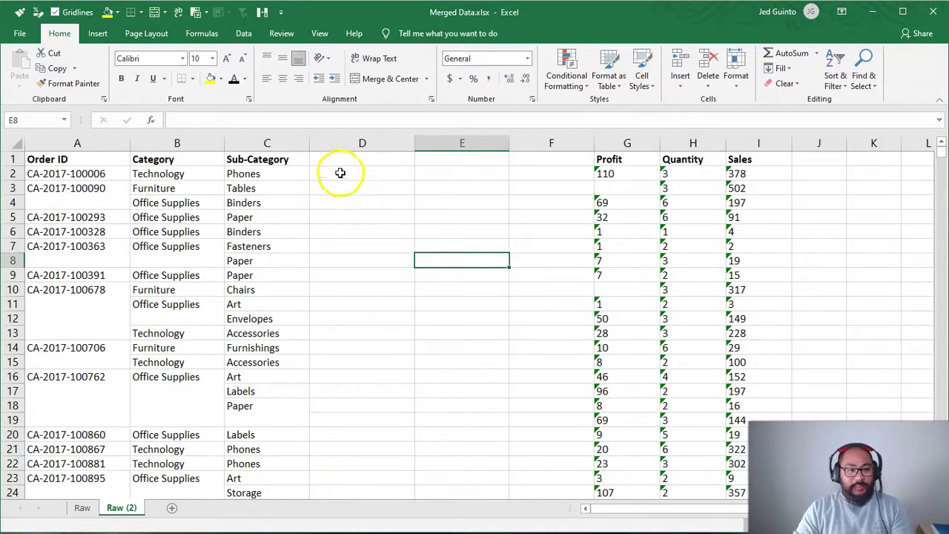
- Enter the formula =A2 in cell D2 to pull in the first Order ID, and compare it with its source cell
mouse_move(341, 173)
mouse_down()
mouse_move(524, 170)
mouse_move(393, 172)
mouse_up()
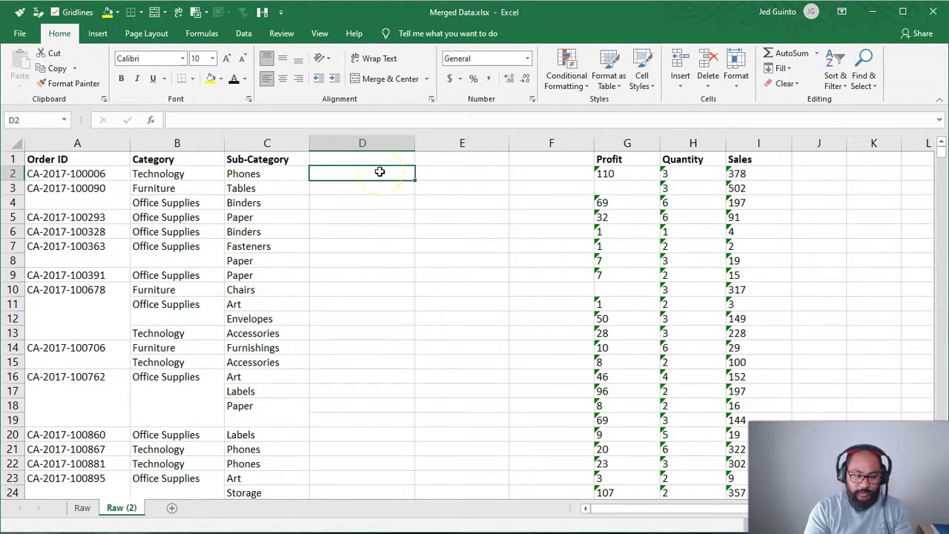
text(=)
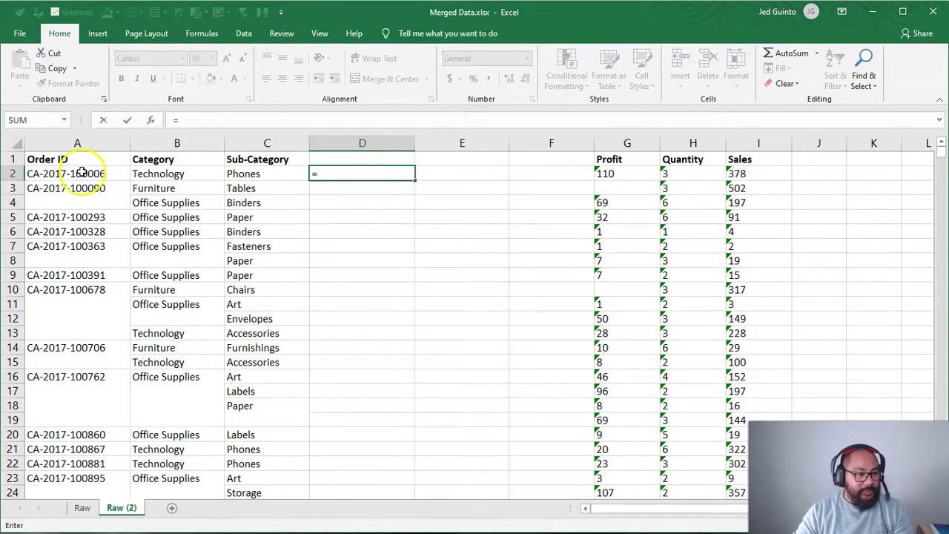
click(83, 176)
key(Return)
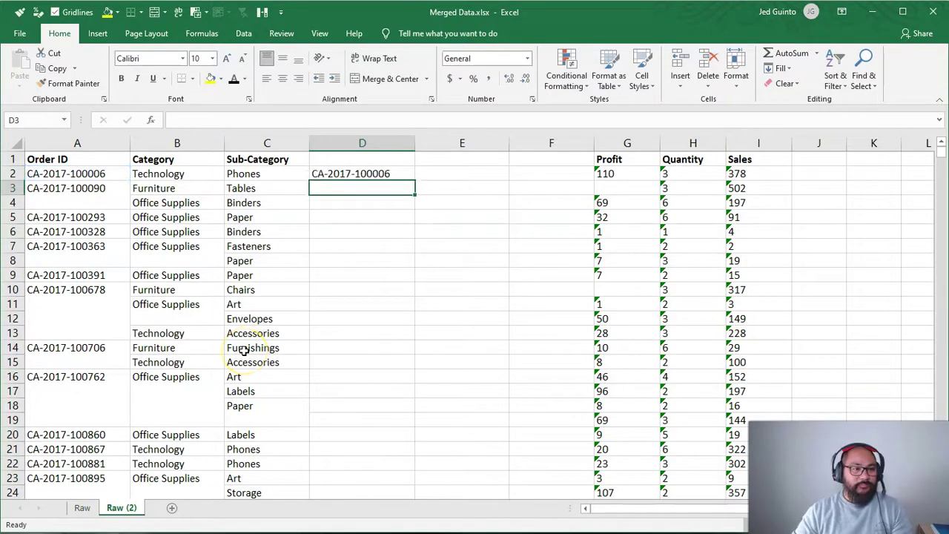
click(387, 174)
click(77, 168)
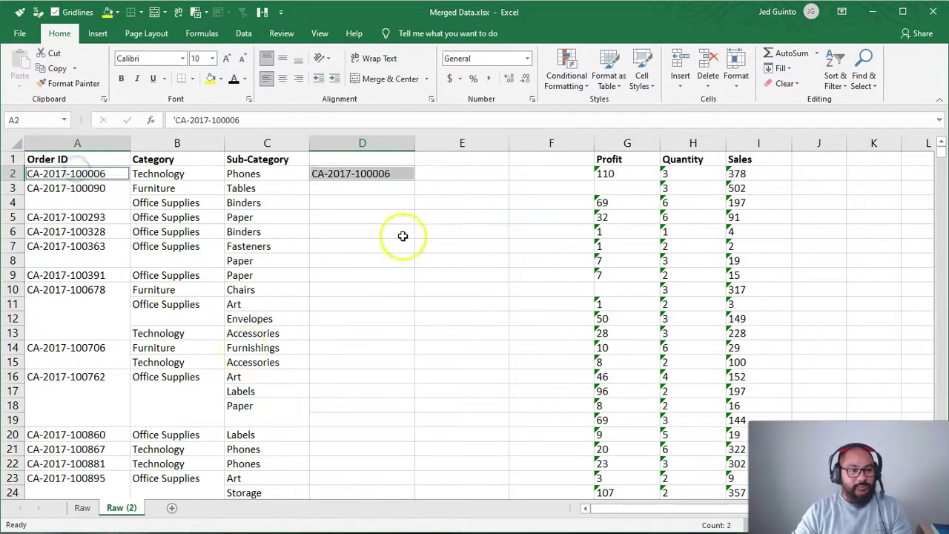
- Enter the formula =B2 in cell E2 to pull in the first Category value
click(195, 175)
click(259, 175)
click(467, 170)
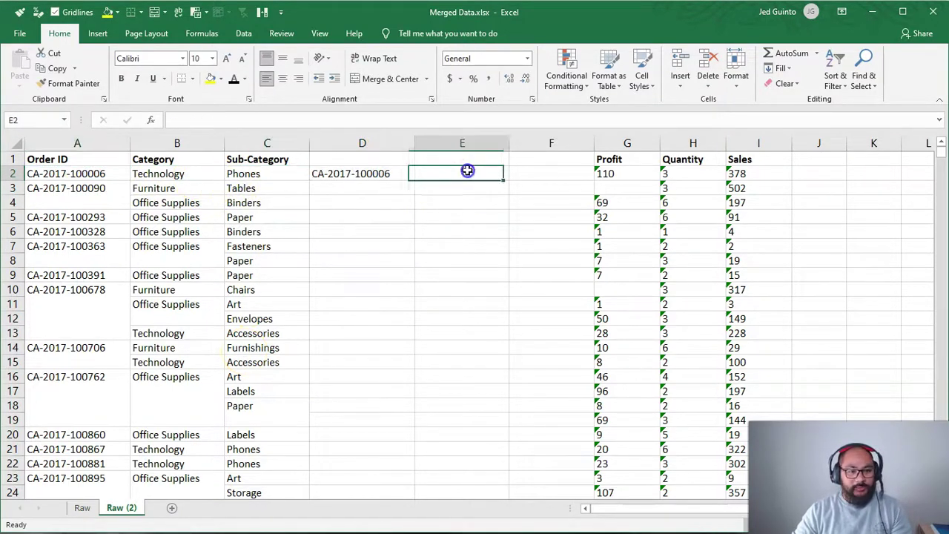
text(=)
click(186, 174)
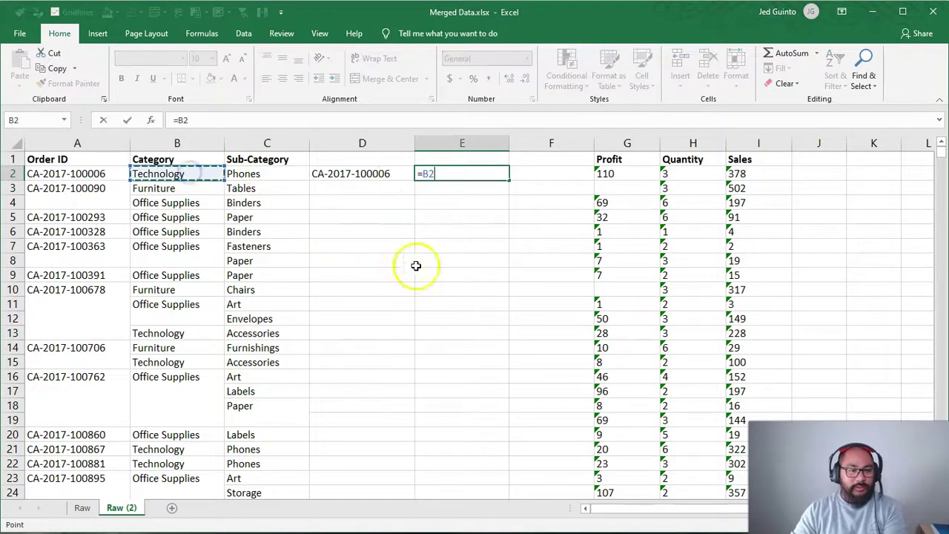
key(Return)
- Enter the formula =C2 in cell F2 to pull in the first Sub-Category, and review the range D2:F2
click(578, 169)
text(=)
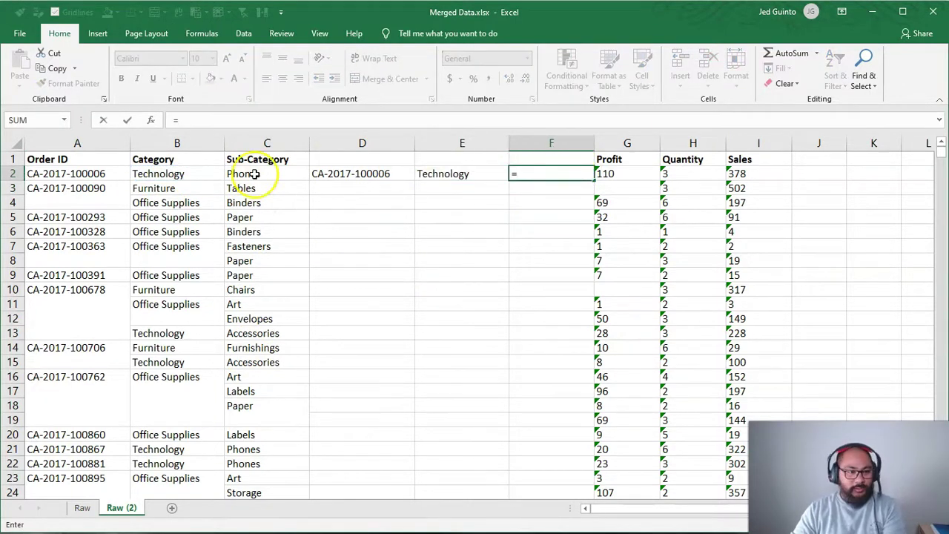
click(255, 174)
key(Return)
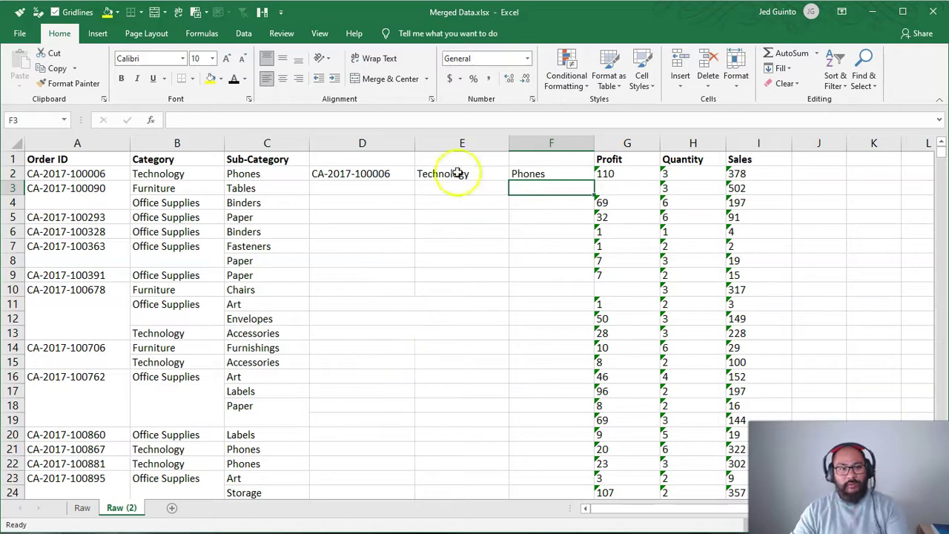
click(398, 171)
drag(397, 171, 555, 170)
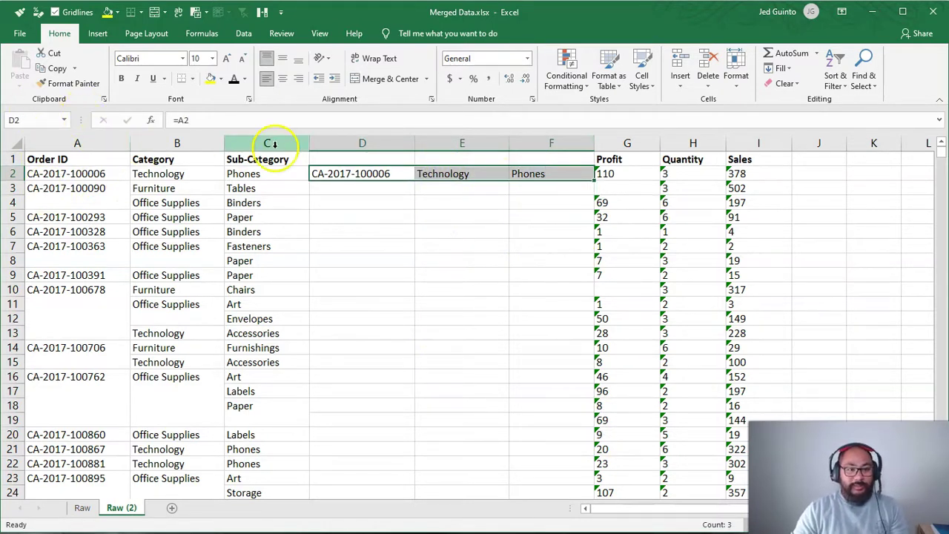
- Unmerge all cells in the original Order ID, Category and Sub-Category columns A to C and check the resulting blank cells
click(65, 189)
ctrl+click(74, 256)
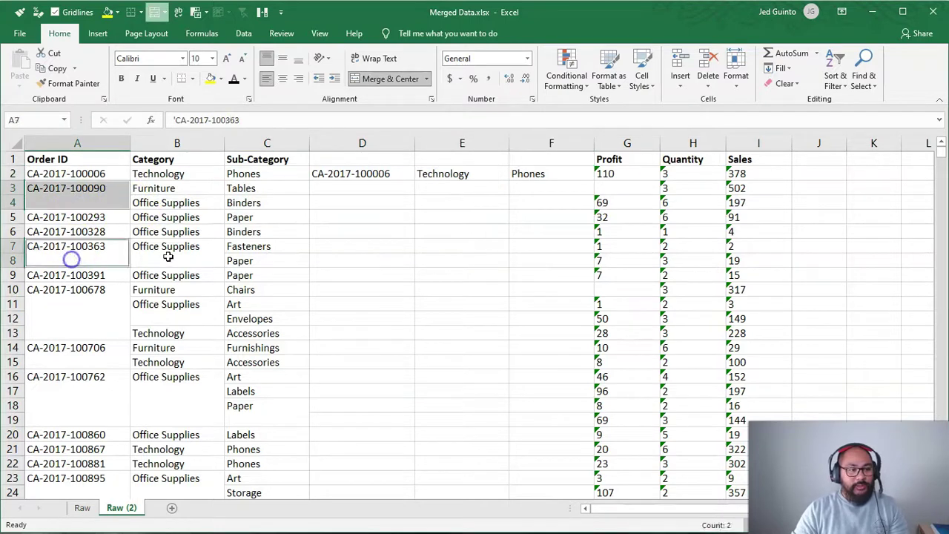
ctrl+click(168, 257)
ctrl+click(104, 301)
ctrl+click(145, 316)
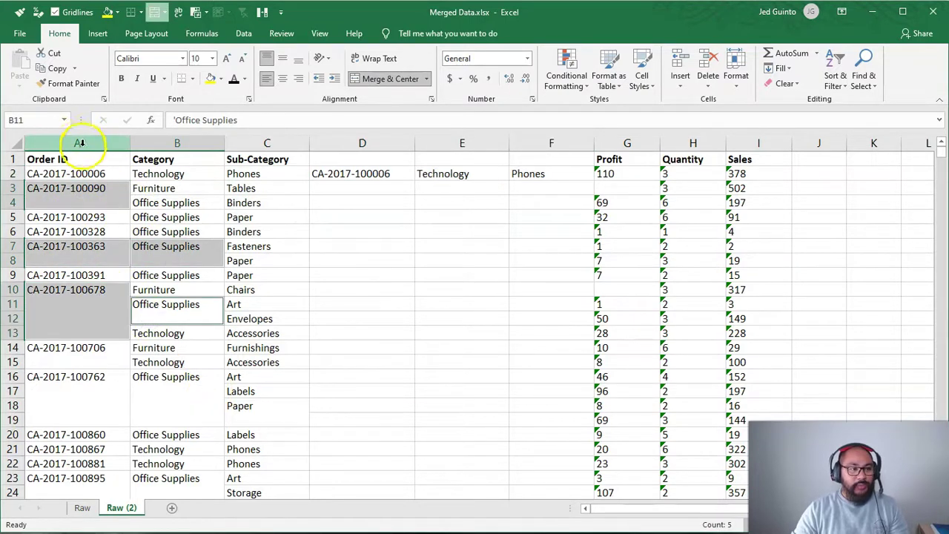
drag(79, 142, 260, 142)
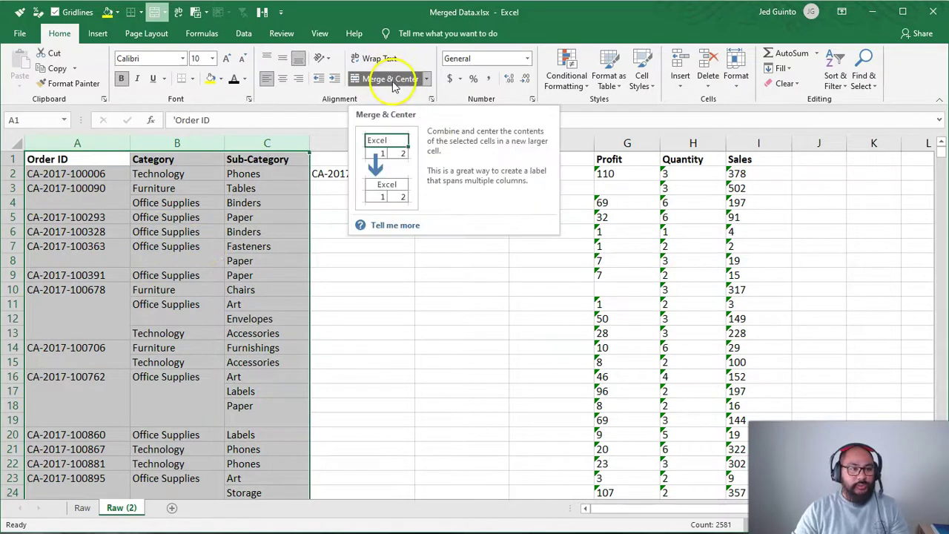
click(56, 310)
click(61, 320)
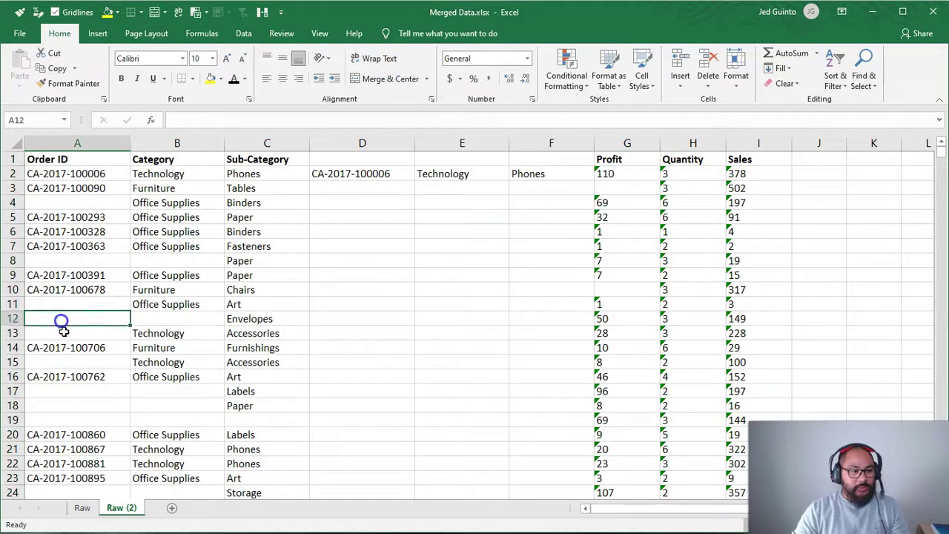
click(64, 333)
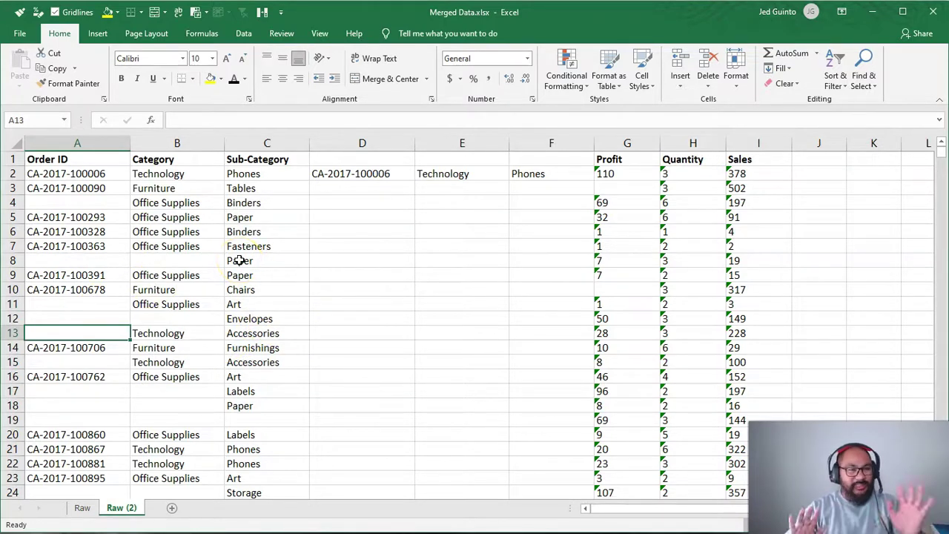
- Enter the formula =IF(A3="",D2,A3) in cell D3 to carry the Order ID above into blank rows
click(383, 187)
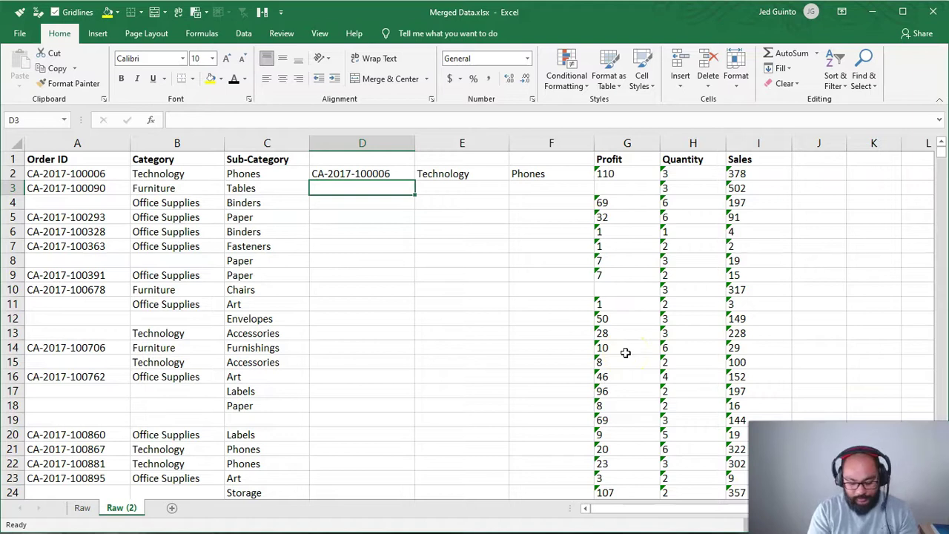
text(=if)
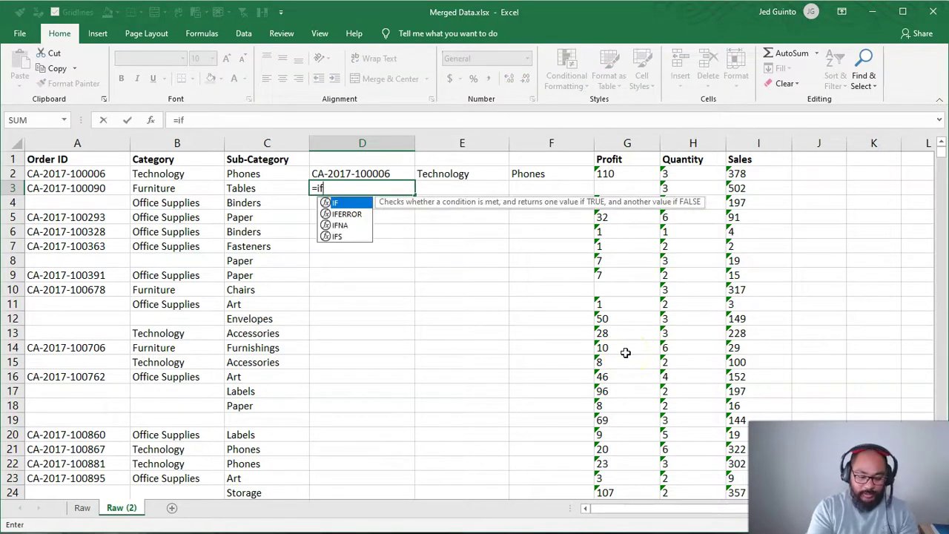
text(()
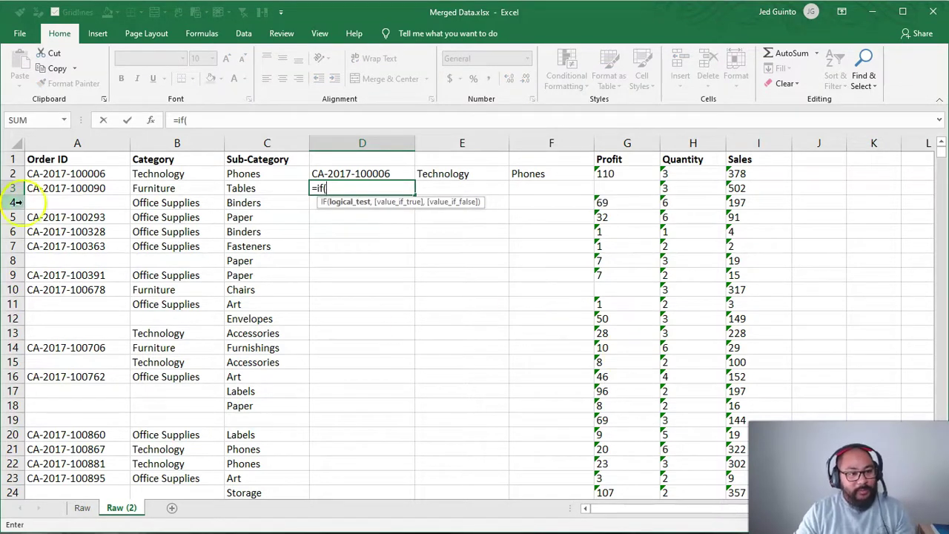
click(75, 187)
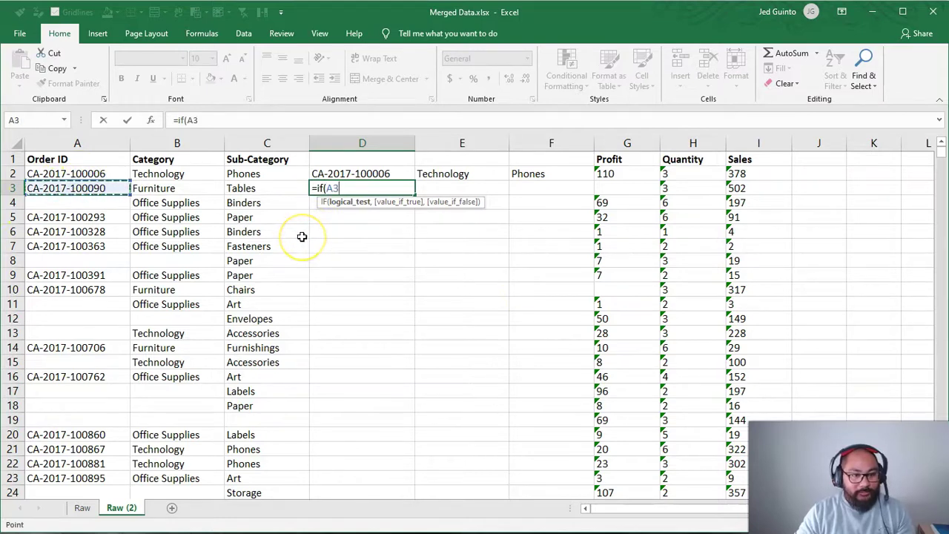
text(=)
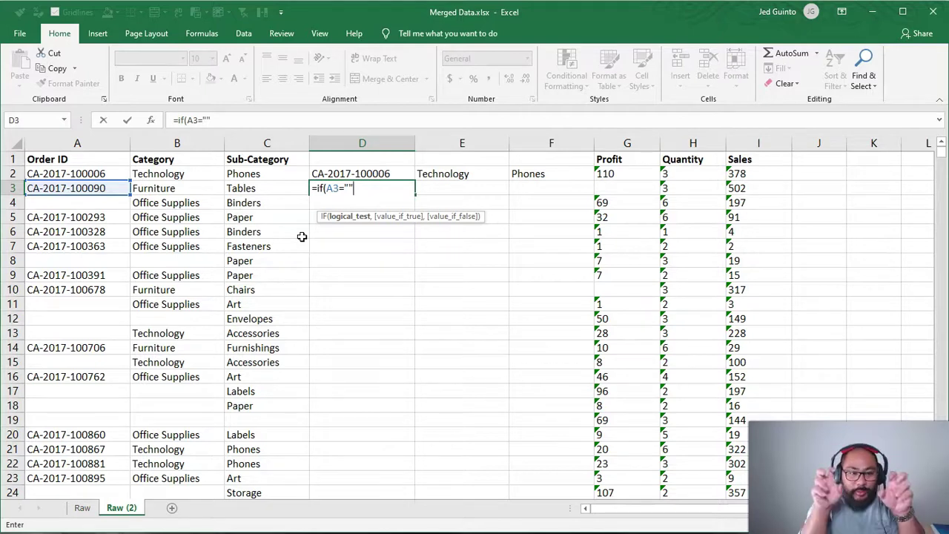
text("",)
click(375, 176)
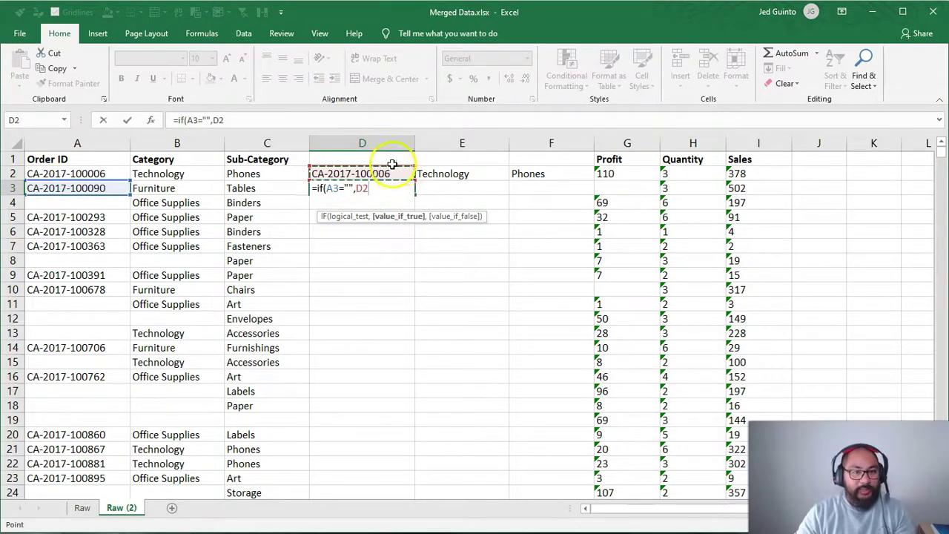
text(,)
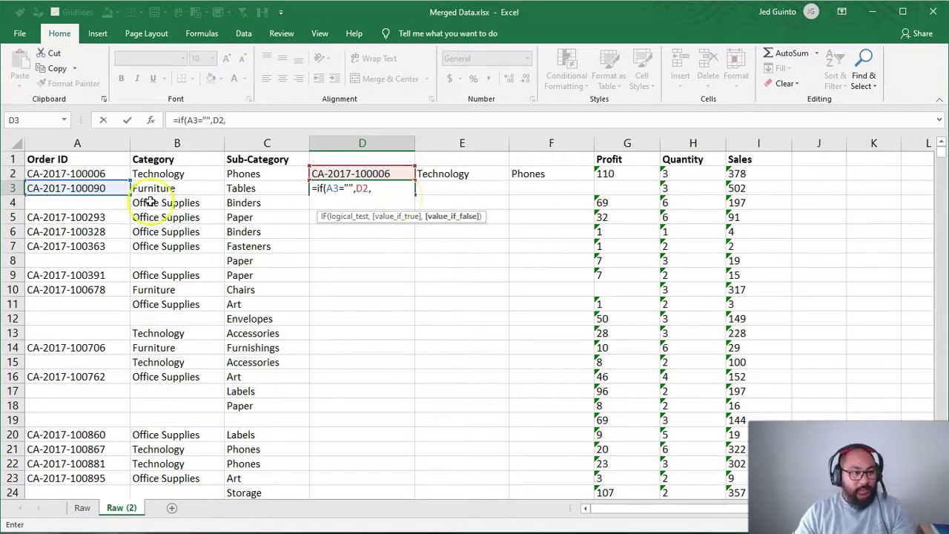
click(79, 188)
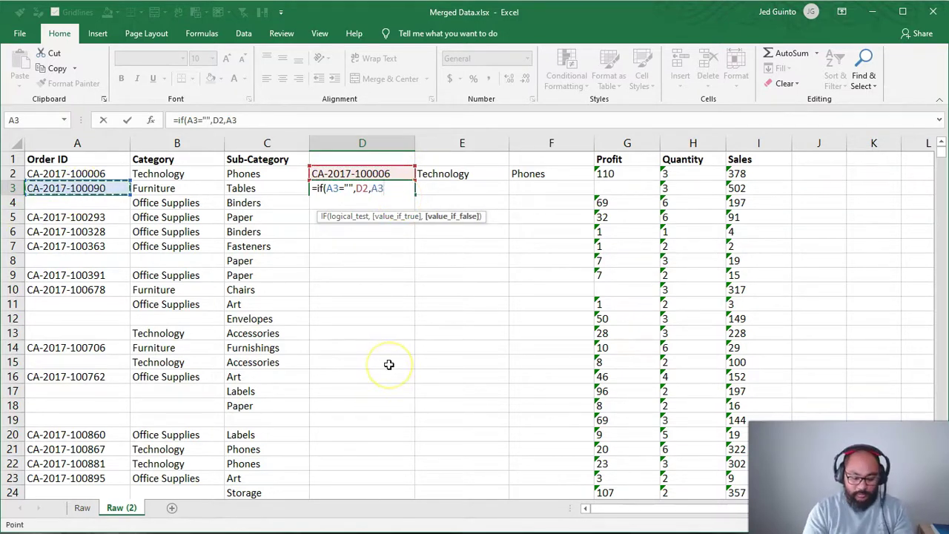
text())
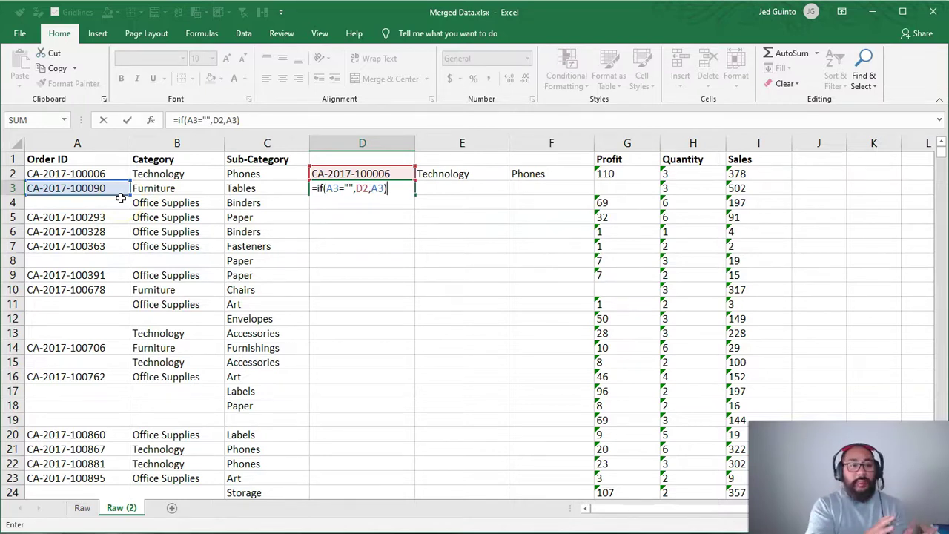
key(Return)
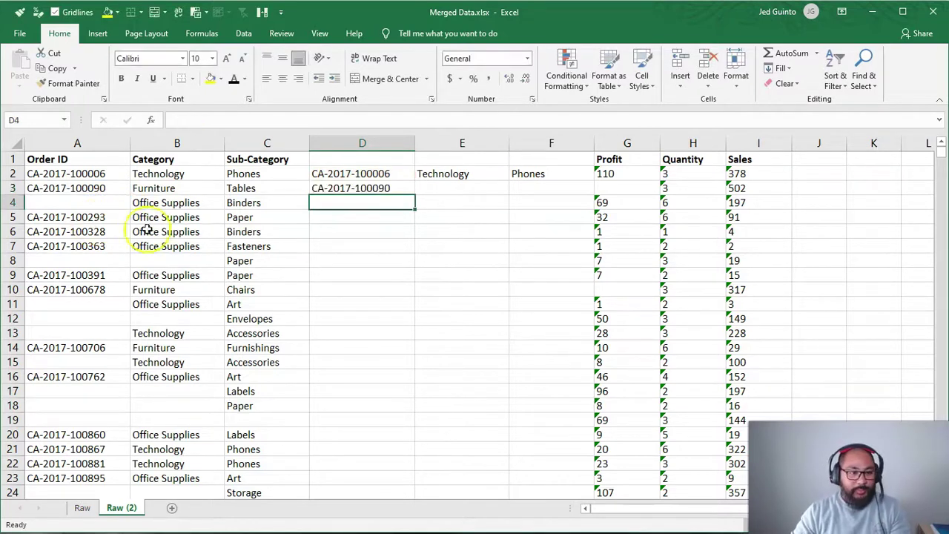
- Fill the D3 formula across to cells E3 and F3 and check the cell references in both copies
click(387, 188)
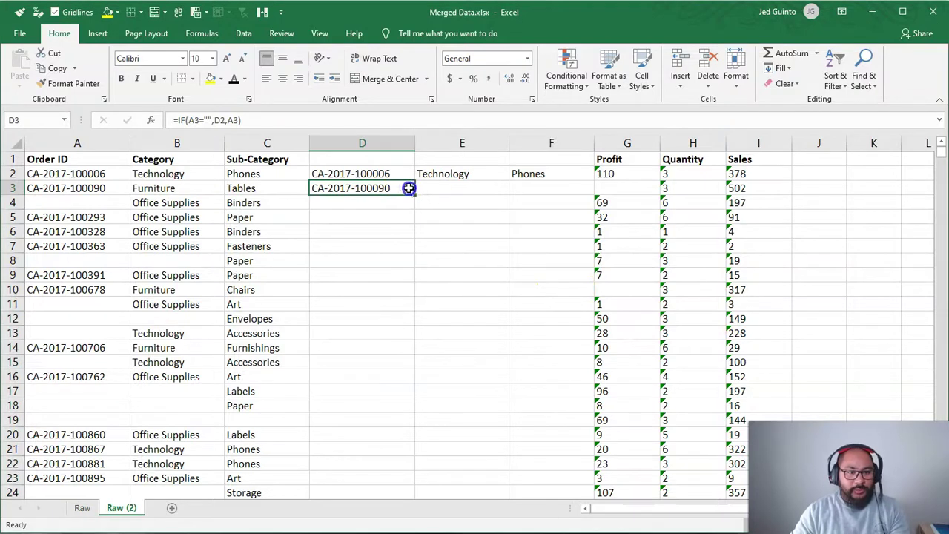
drag(414, 196, 579, 194)
drag(159, 188, 269, 188)
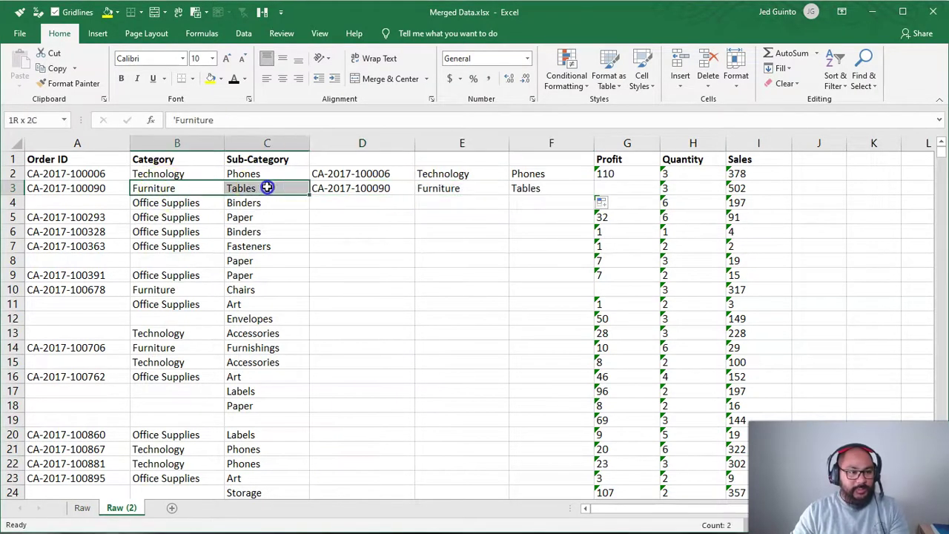
double_click(472, 188)
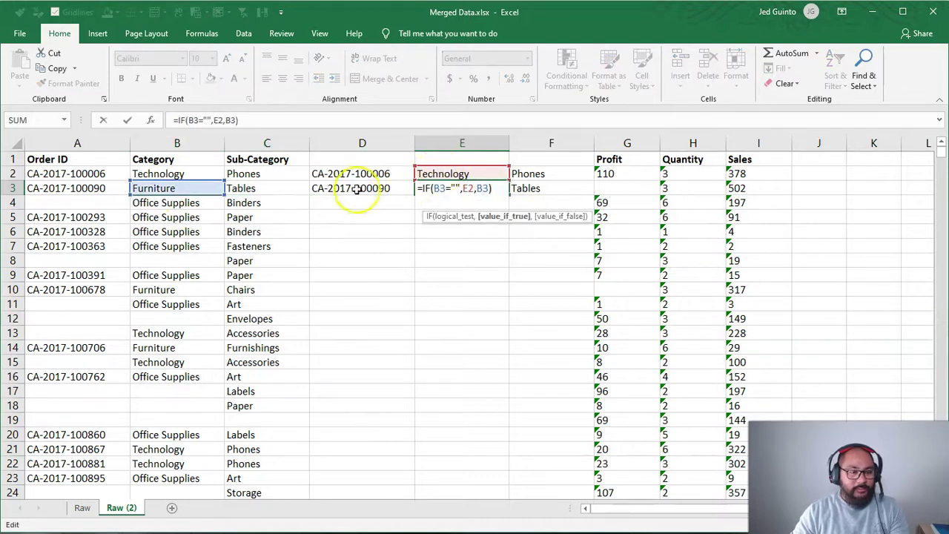
key(Escape)
double_click(549, 188)
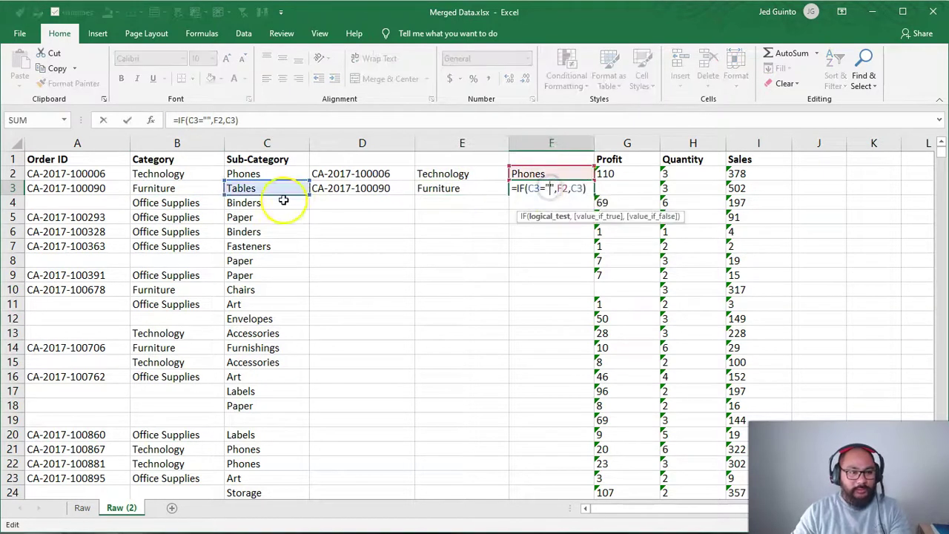
key(Escape)
- Fill the formulas in D3:F3 down through the last data row
drag(342, 189, 521, 188)
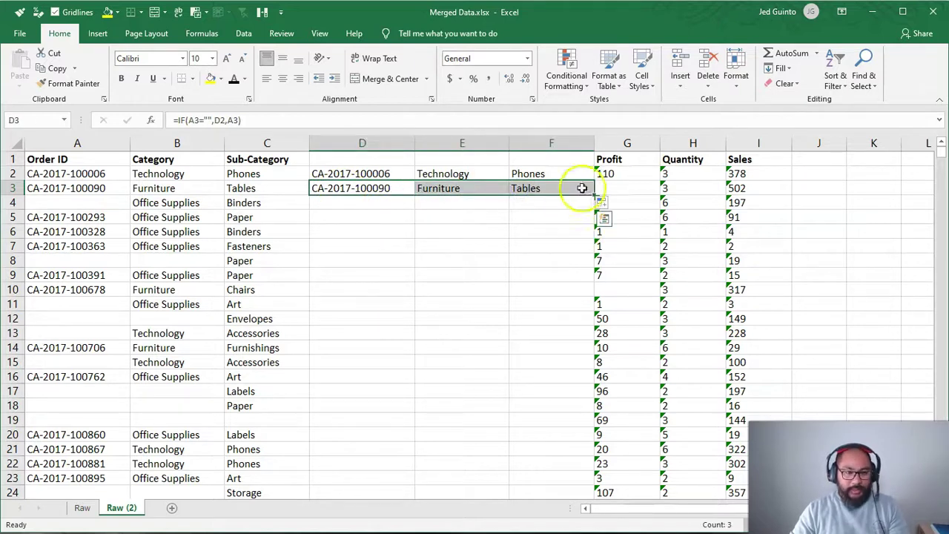
mouse_move(597, 188)
mouse_down()
mouse_move(565, 233)
mouse_move(572, 212)
mouse_up()
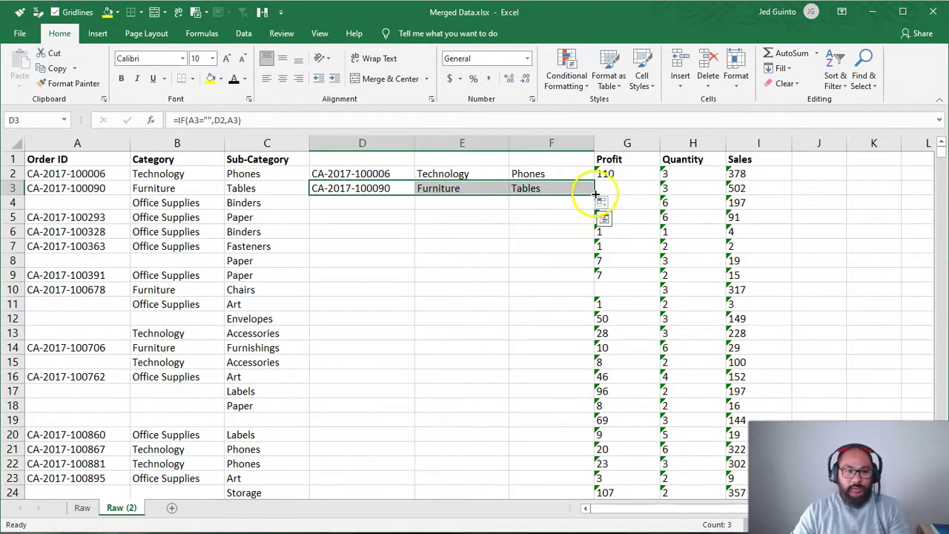
double_click(595, 193)
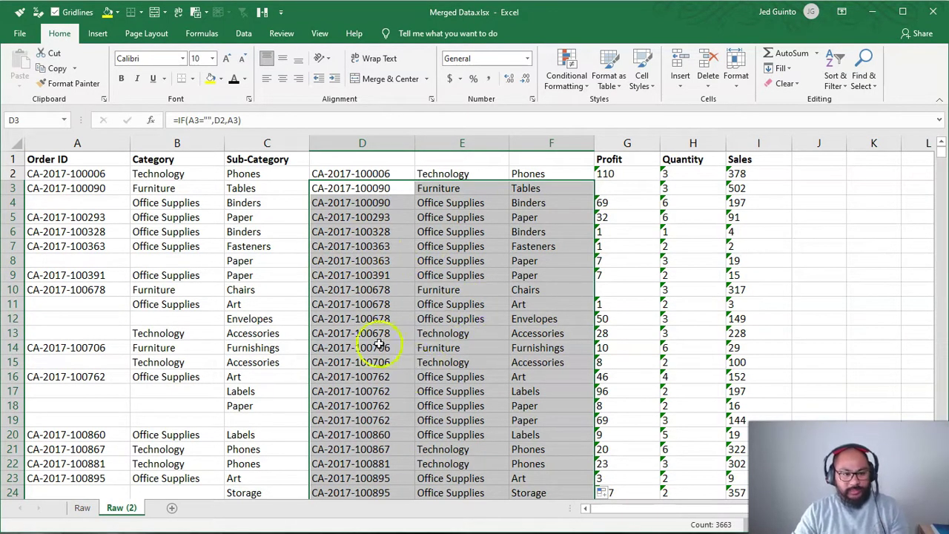
- Compare the filled helper columns with the original columns in rows 10 to 13 and further down the data
drag(41, 290, 265, 332)
key(shift+space)
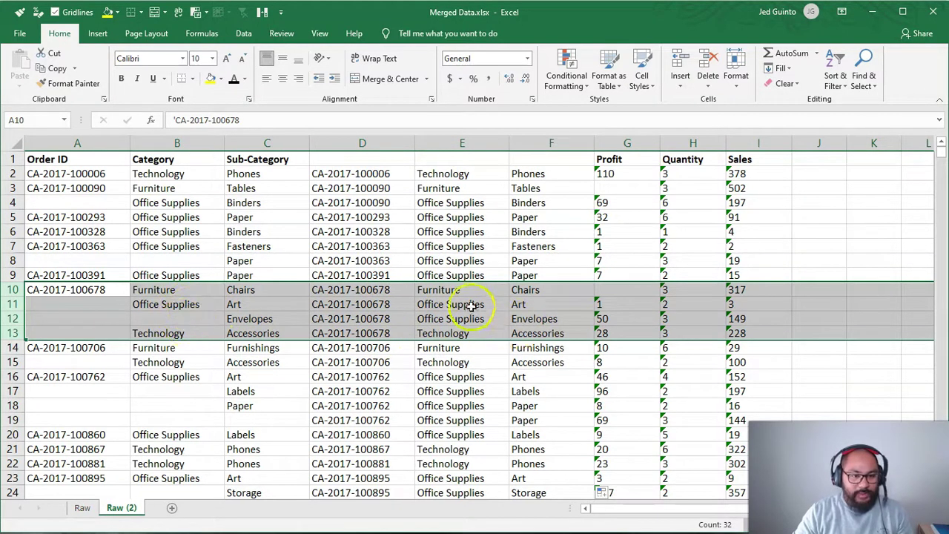
click(392, 245)
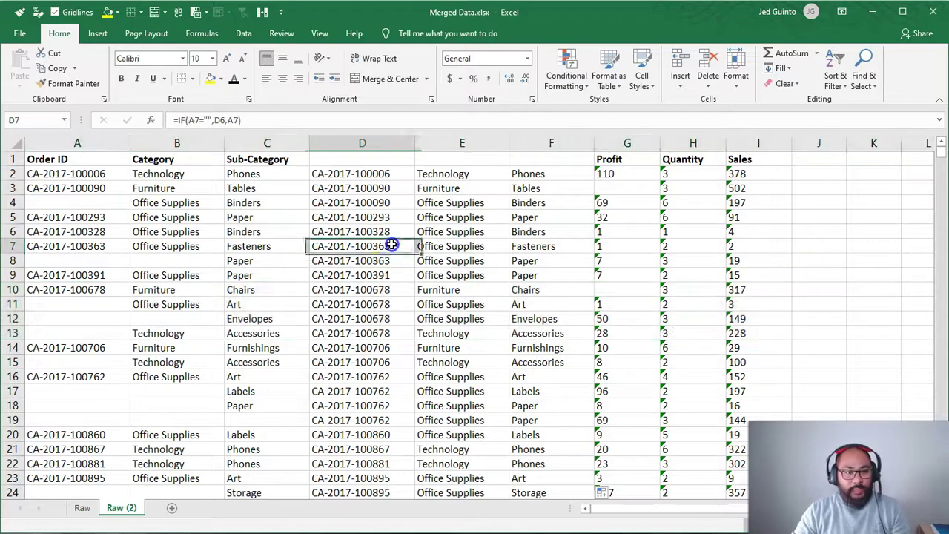
scroll(509, 295, down, 5)
scroll(509, 295, down, 6)
mouse_move(945, 155)
mouse_down()
mouse_move(942, 476)
mouse_move(942, 153)
mouse_up()
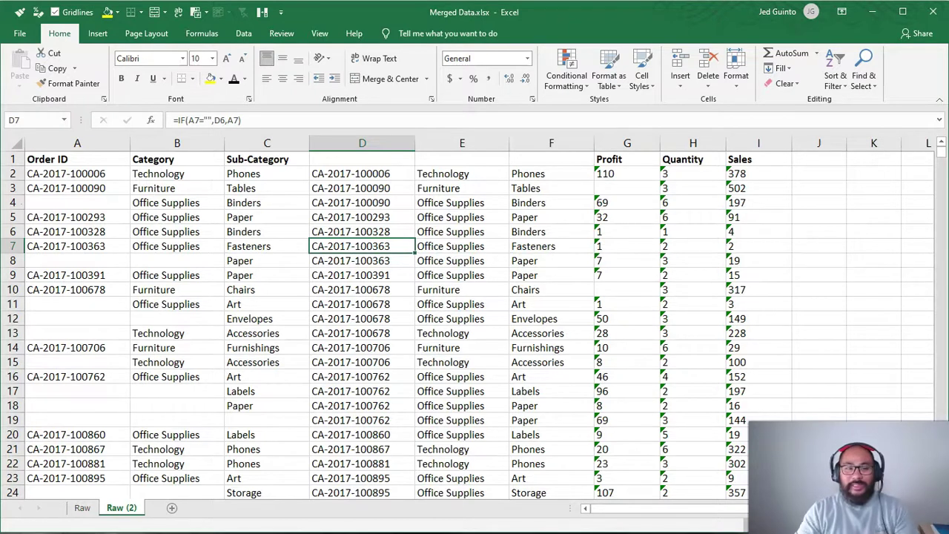
- Inspect the IF formulas in several cells of helper columns D, E and F
click(342, 230)
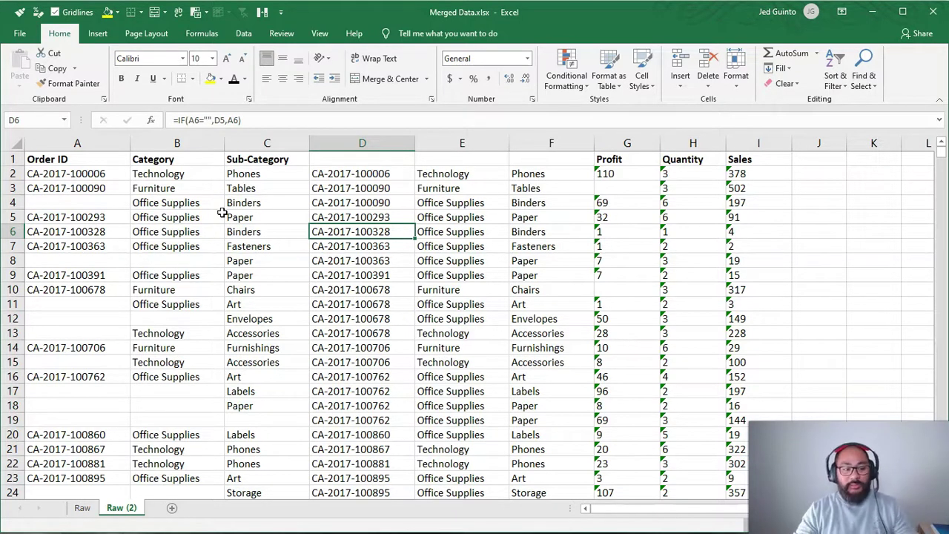
click(444, 245)
click(350, 188)
click(455, 216)
click(362, 217)
click(550, 246)
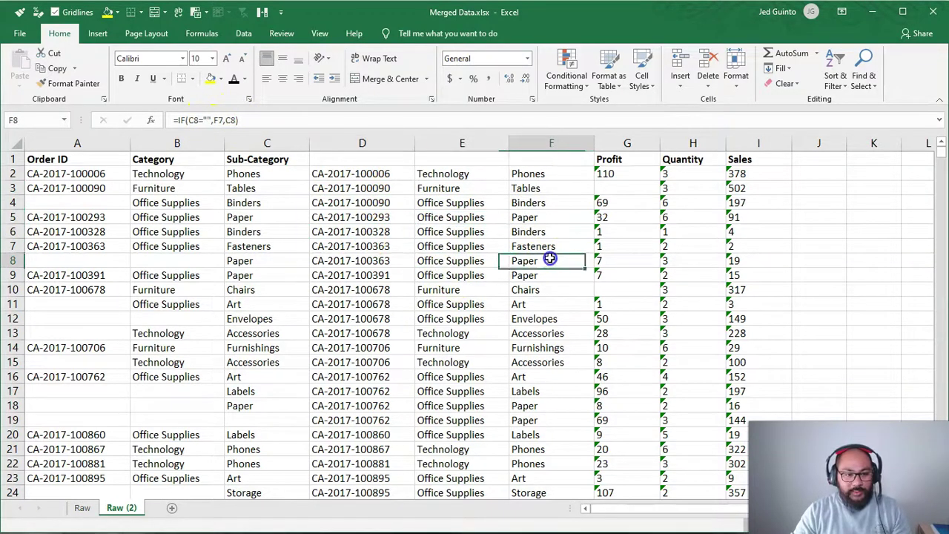
click(551, 259)
- Replace the formulas in helper columns D:F with their static values
click(367, 146)
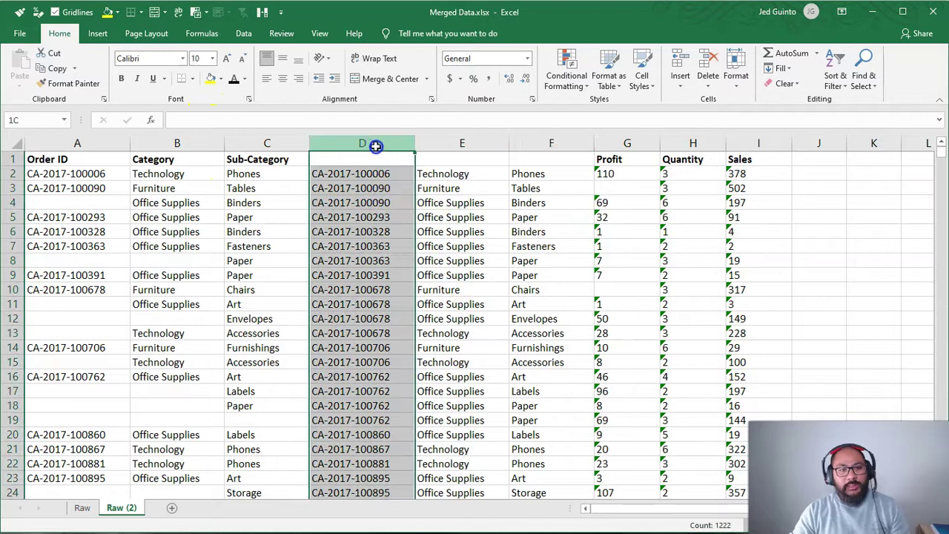
drag(407, 142, 553, 142)
click(394, 141)
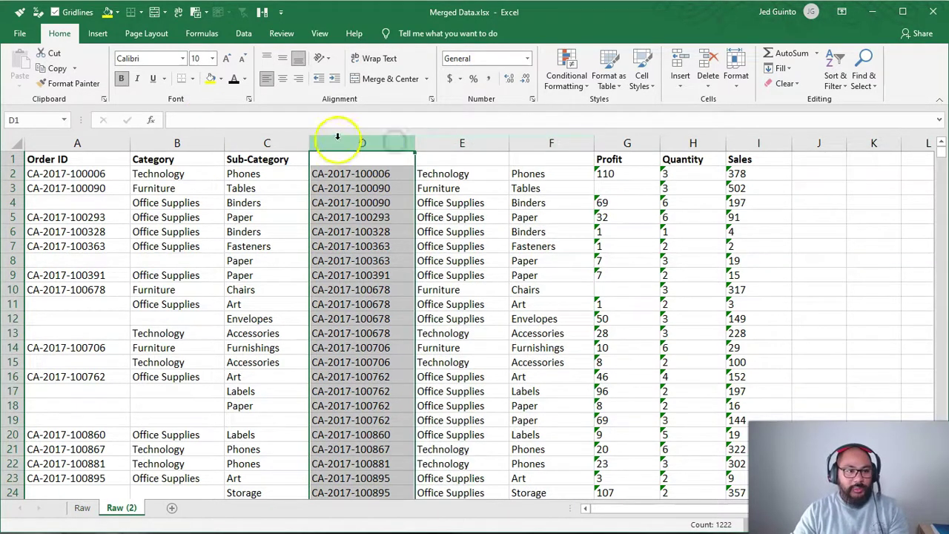
drag(336, 138, 555, 136)
right_click(417, 195)
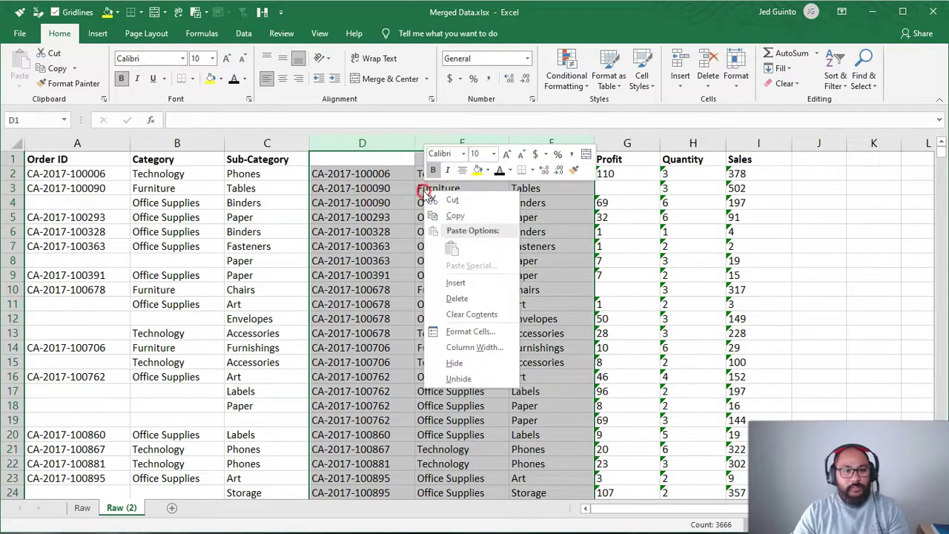
click(466, 218)
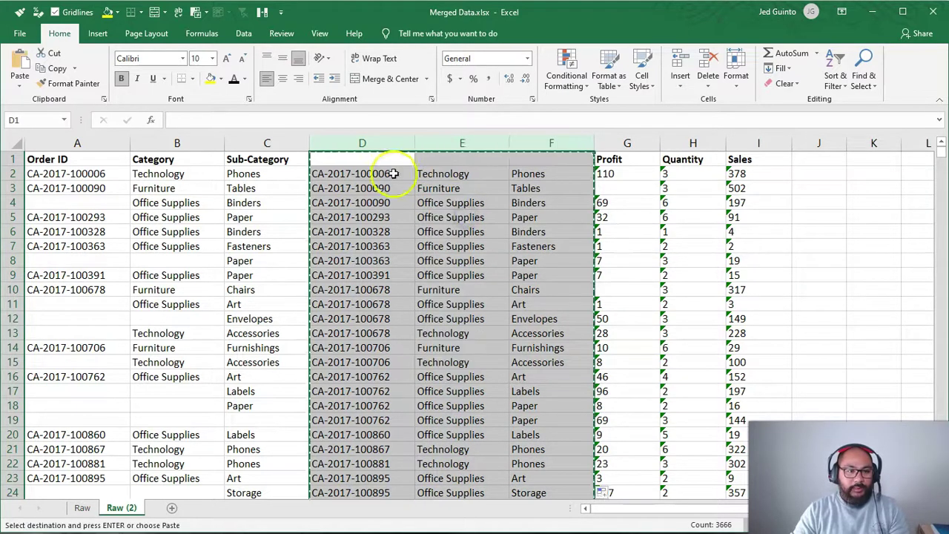
right_click(394, 176)
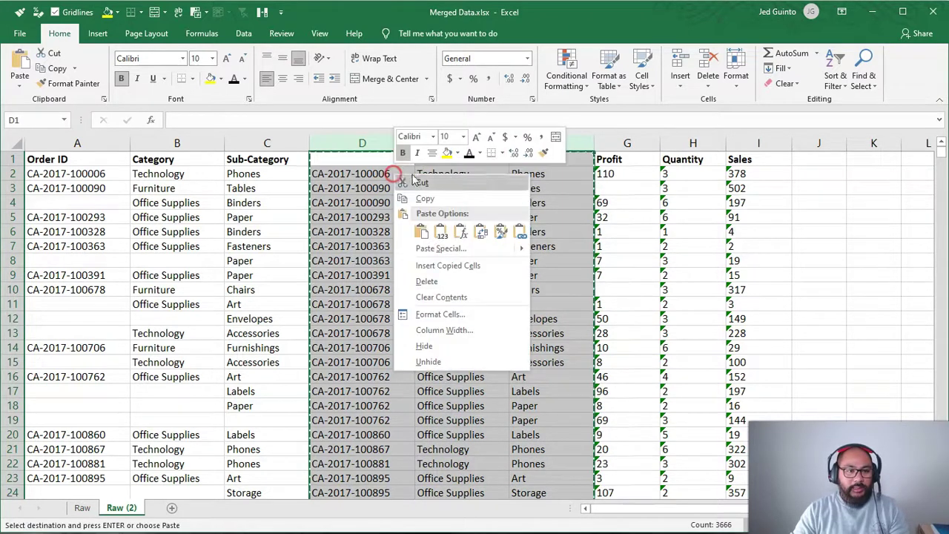
click(443, 236)
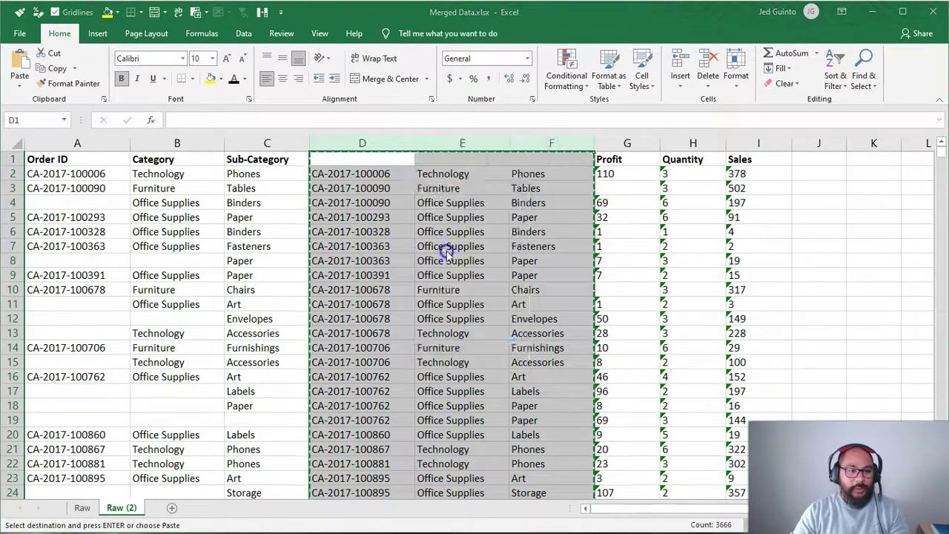
- Check several cells in columns D, E and F to verify whether they hold plain values instead of formulas
drag(420, 142, 604, 153)
click(508, 210)
click(670, 347)
click(369, 246)
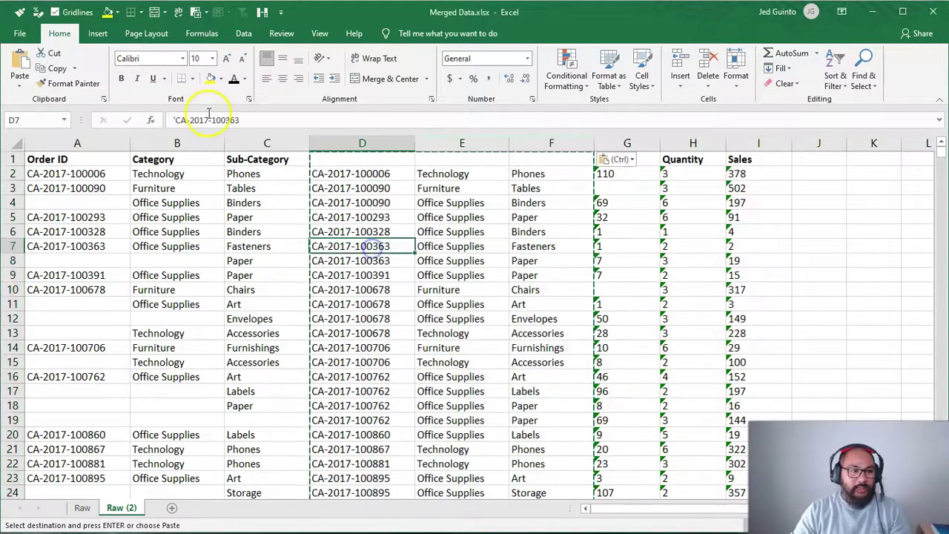
click(250, 120)
click(553, 290)
click(370, 359)
click(447, 434)
drag(537, 348, 538, 362)
click(545, 261)
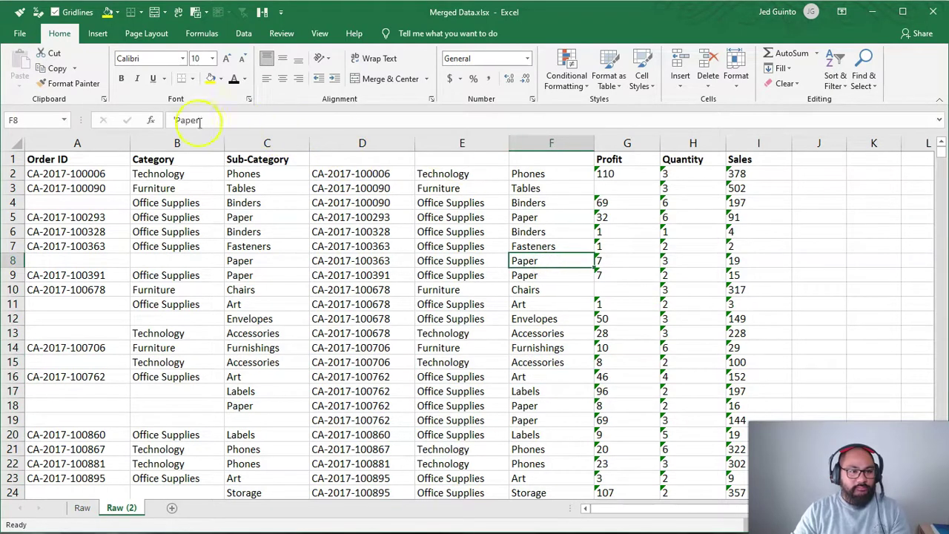
click(555, 319)
- Copy the headers Order ID, Category and Sub-Category from A1:C1 into D1:F1
click(49, 160)
drag(138, 152, 254, 155)
key(ctrl+c)
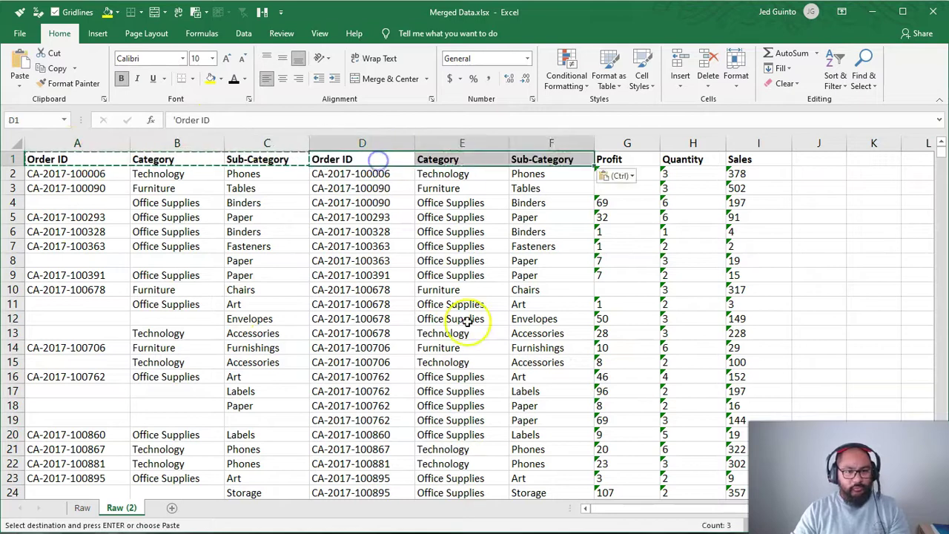
- Delete the original Order ID, Category and Sub-Category columns A:C that contain the gaps
drag(282, 142, 75, 142)
right_click(204, 215)
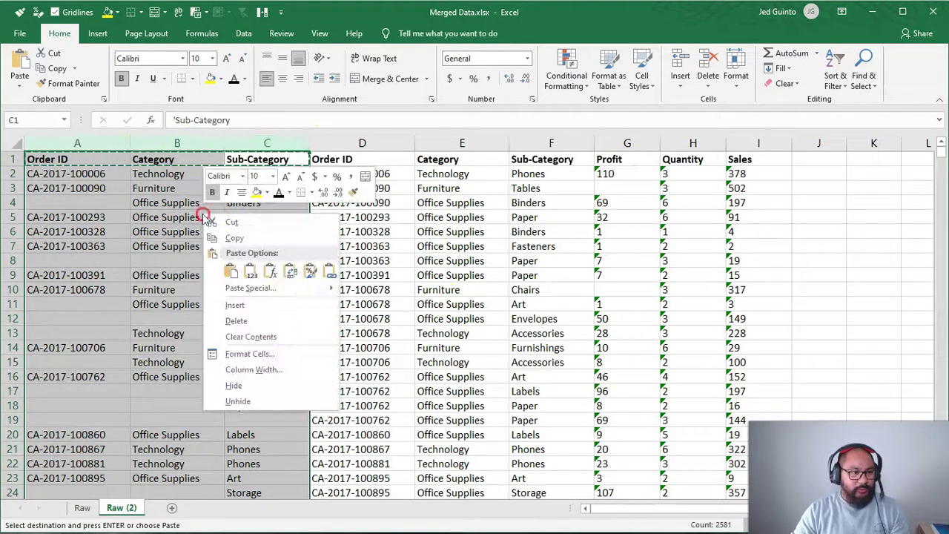
click(257, 322)
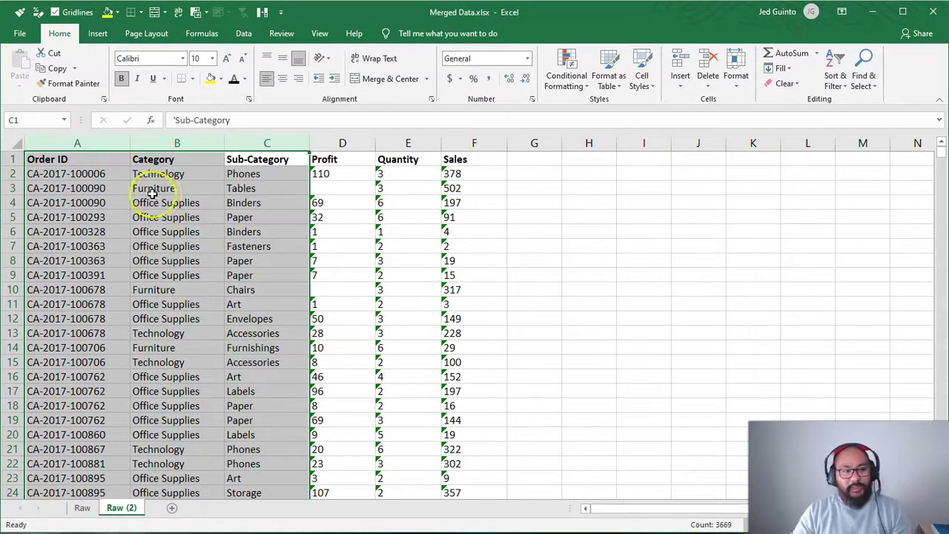
- Review columns A:C and inspect how the Profit, Quantity and Sales values are stored, including cells D2 and D10
drag(108, 136, 291, 123)
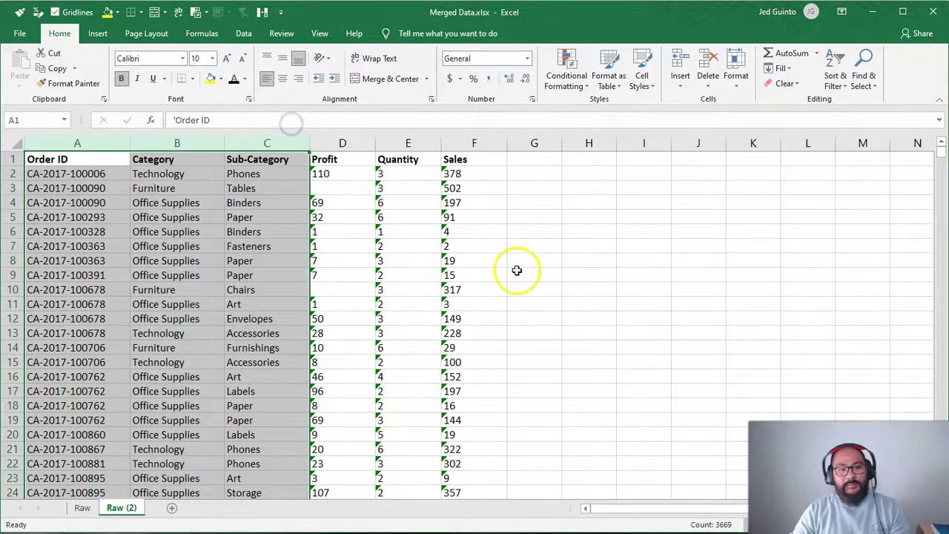
drag(324, 170, 455, 171)
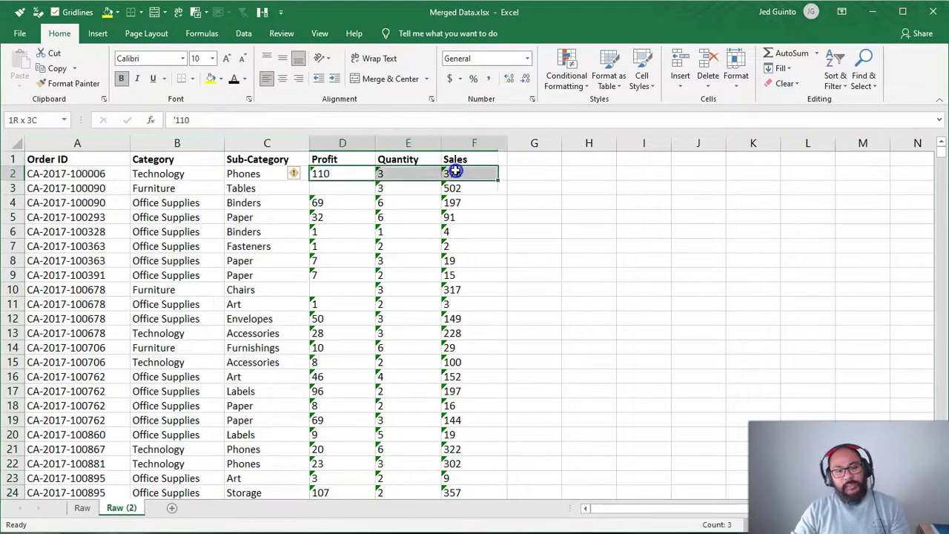
click(335, 175)
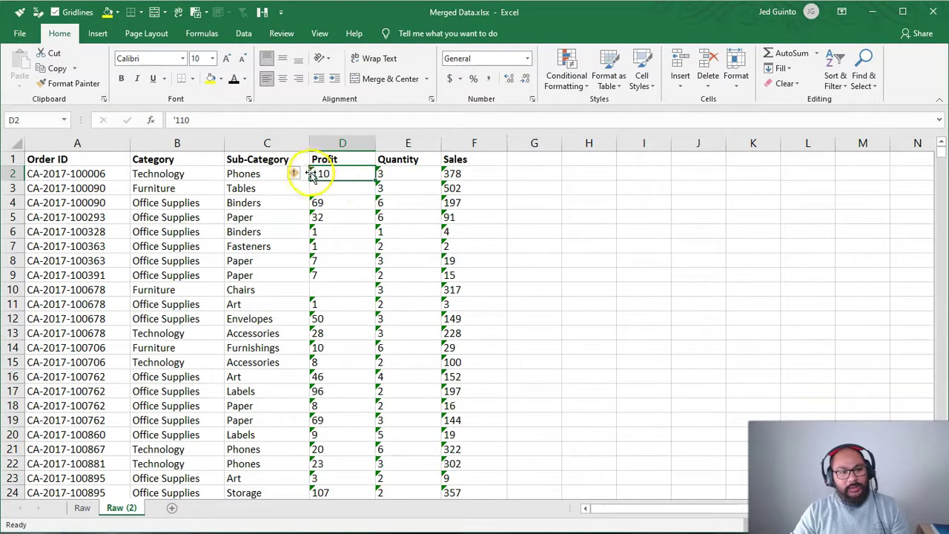
mouse_move(295, 181)
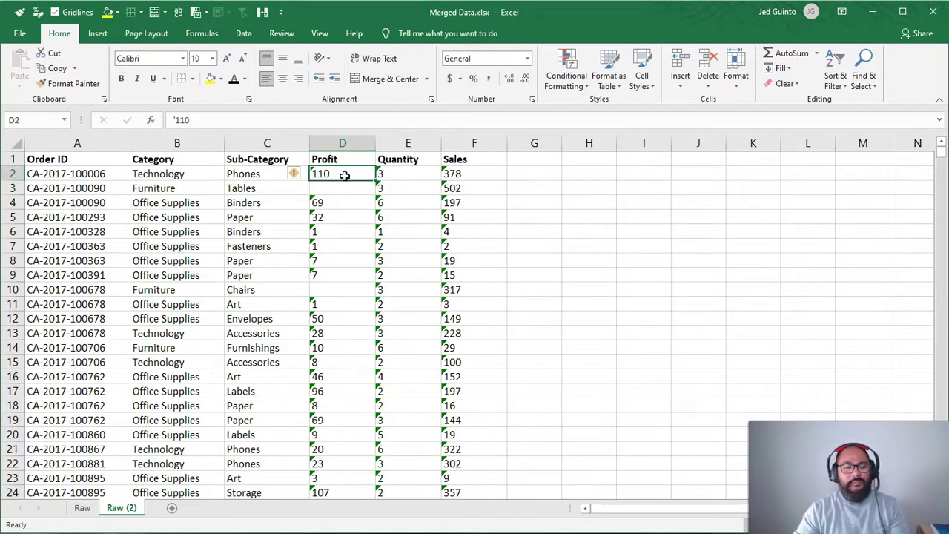
click(348, 287)
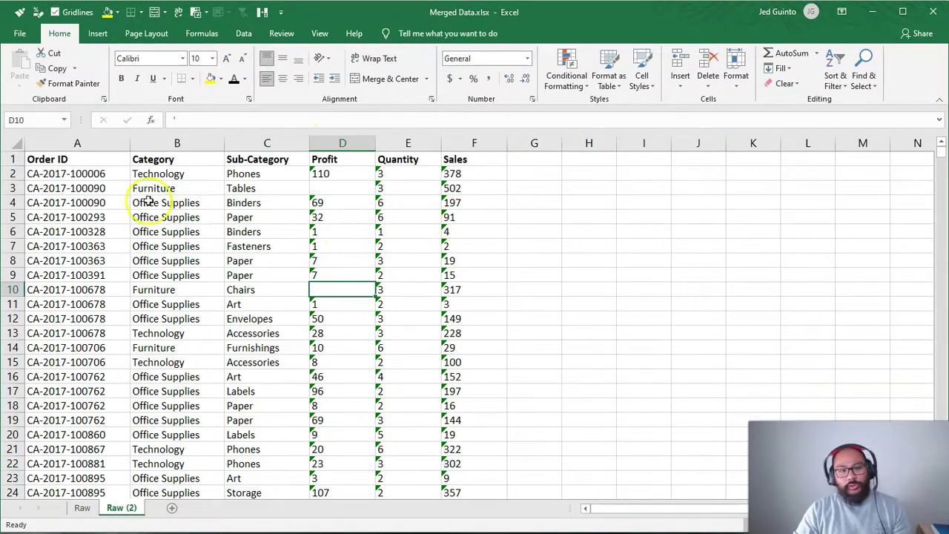
- Add filters to the header row and look through the list of distinct Profit values
click(126, 164)
key(shift+space)
key(ctrl+shift+l)
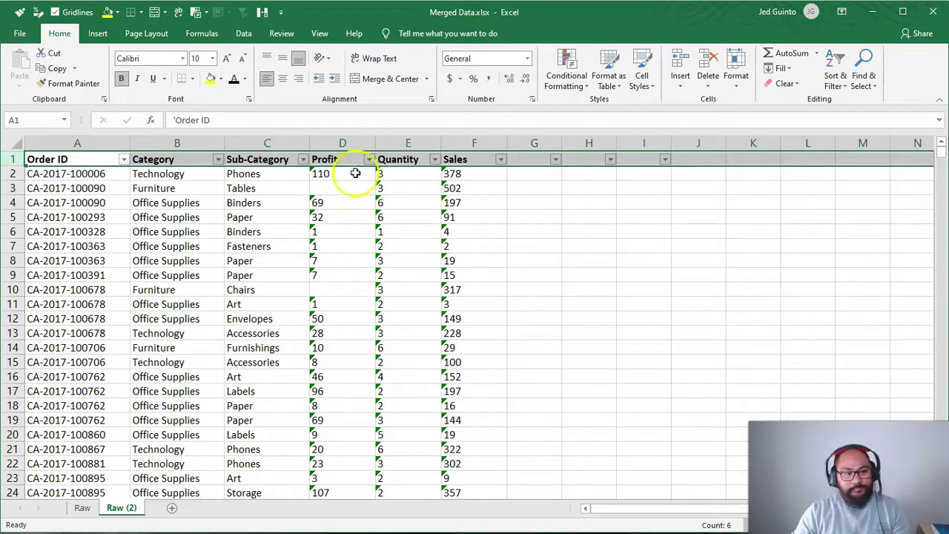
click(368, 159)
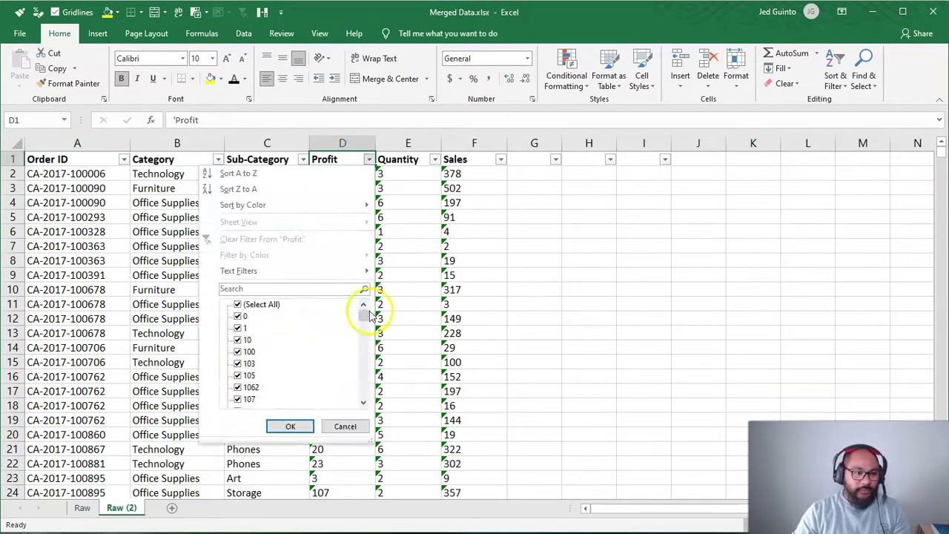
drag(365, 354, 364, 307)
click(517, 315)
- Look through the Quantity and Sales filter values and remove the filters from the header row
click(435, 159)
mouse_move(427, 330)
mouse_down()
mouse_move(432, 371)
mouse_move(432, 342)
mouse_up()
click(456, 187)
click(501, 160)
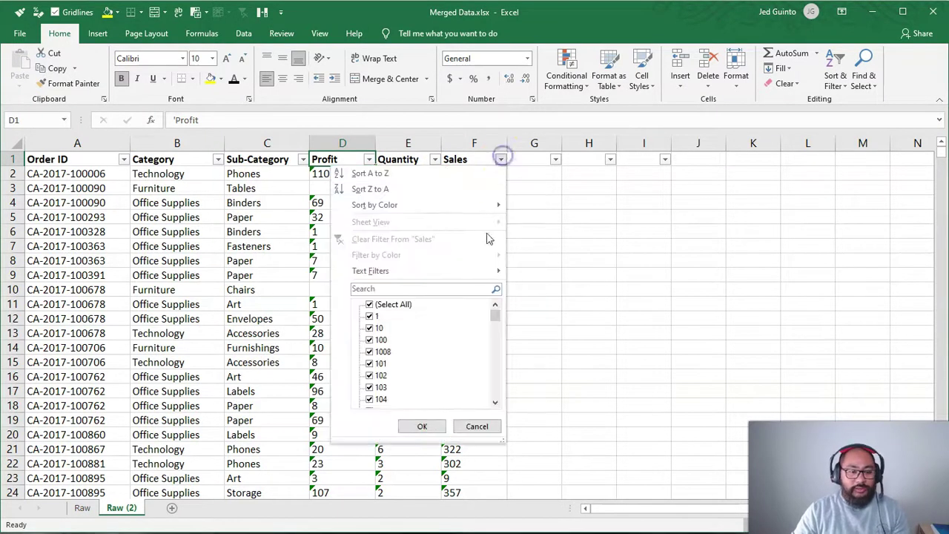
drag(491, 313, 501, 416)
click(645, 227)
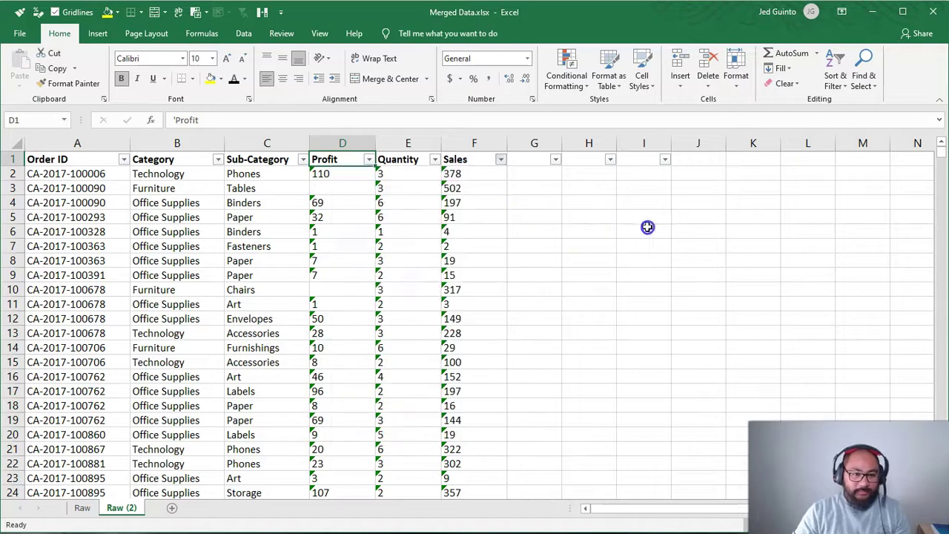
key(ctrl+shift+l)
- Enter the formula =D2*1 in cell G2 to convert the first Profit value to a number
click(430, 213)
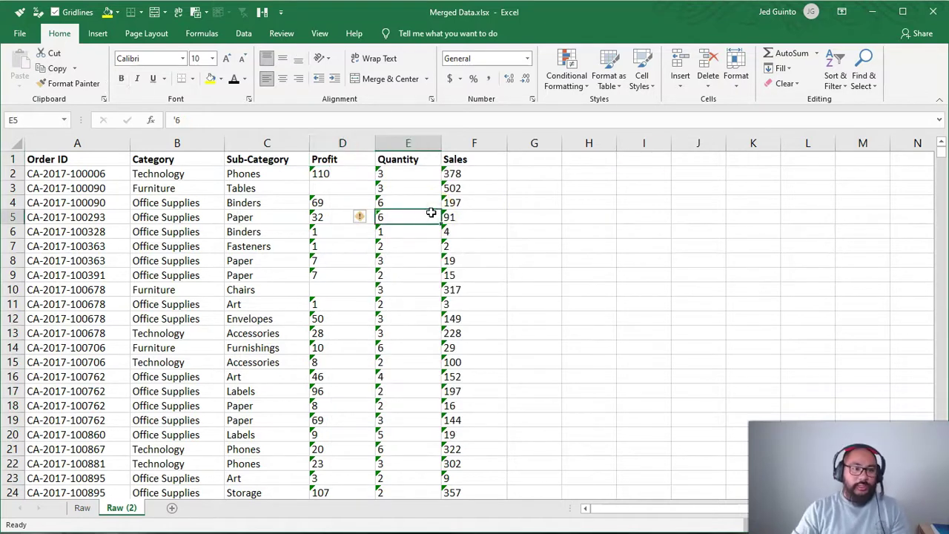
click(319, 173)
click(519, 175)
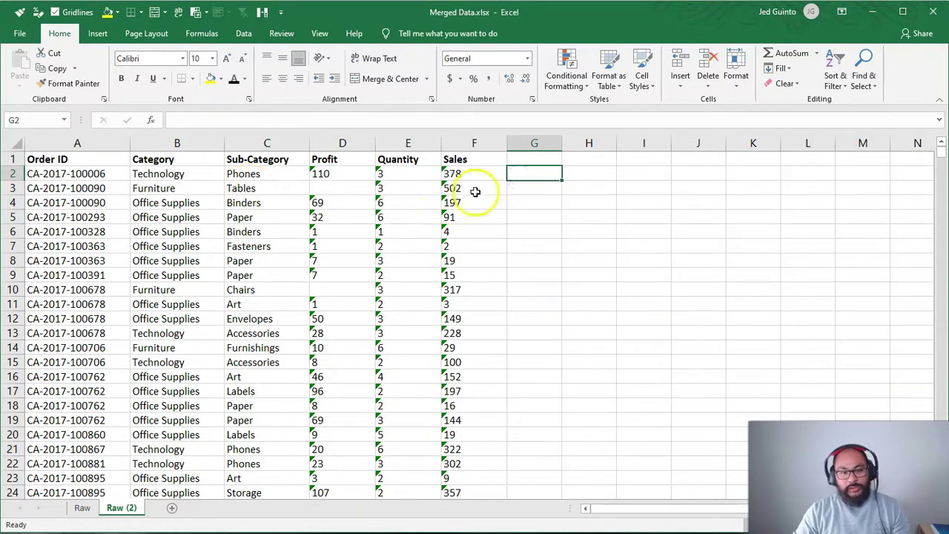
text(=)
key(Left)
key(Left)
key(Left)
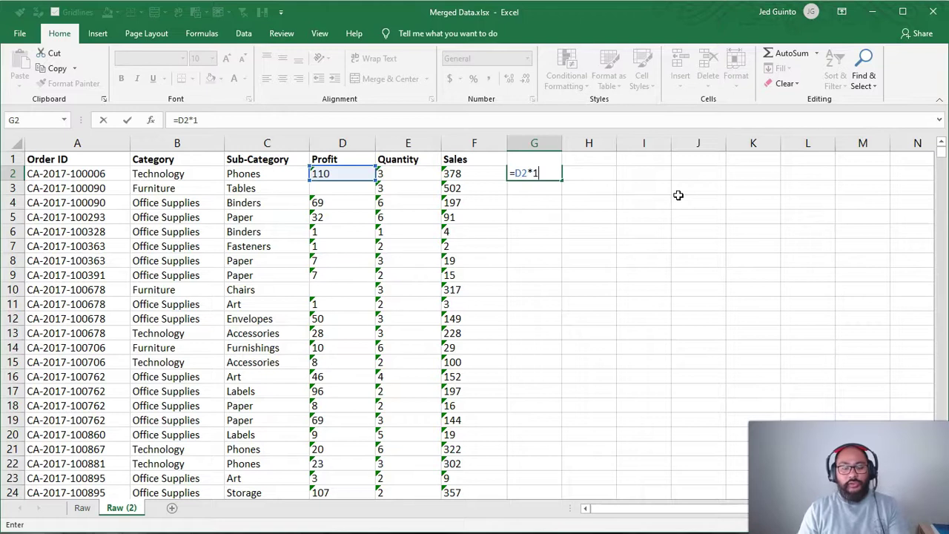
text(*1)
key(Return)
- Fill the G2 formula across to H2 and I2 and check the cell references in both copies
click(559, 173)
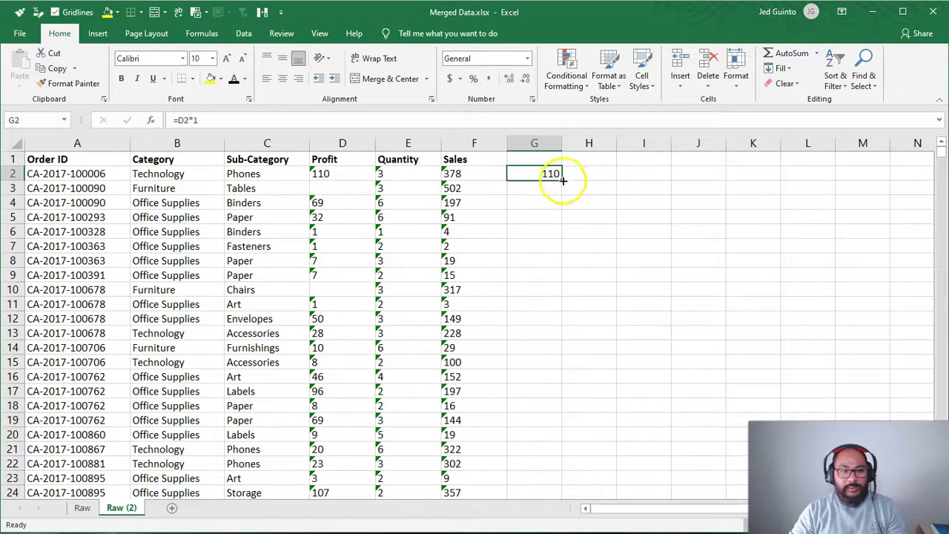
drag(563, 181, 663, 174)
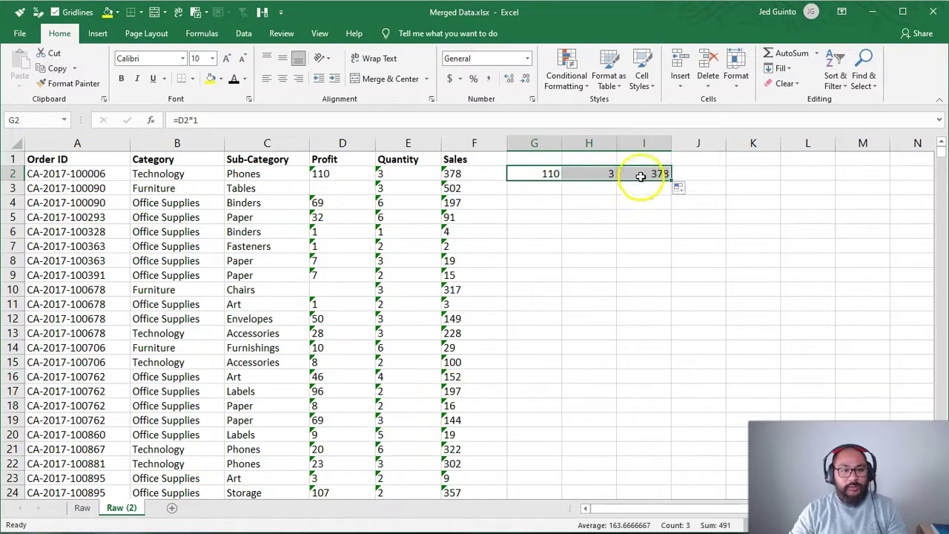
double_click(642, 174)
key(Escape)
double_click(591, 173)
key(Escape)
- Fill the formulas in G2:I2 down through the last data row
drag(541, 174, 653, 169)
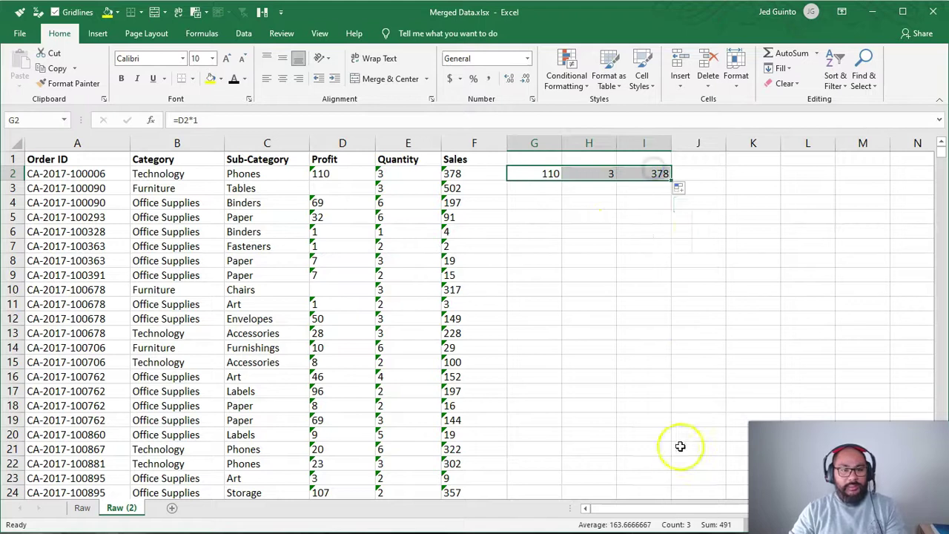
double_click(671, 180)
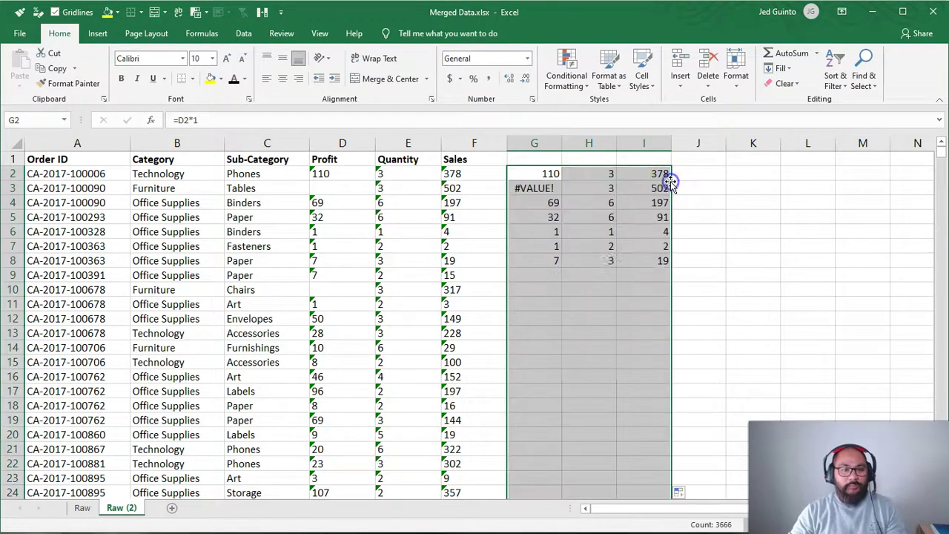
- Examine the error cells in column G, including G3, G10 and G30:G31, and scan the remaining rows
click(541, 188)
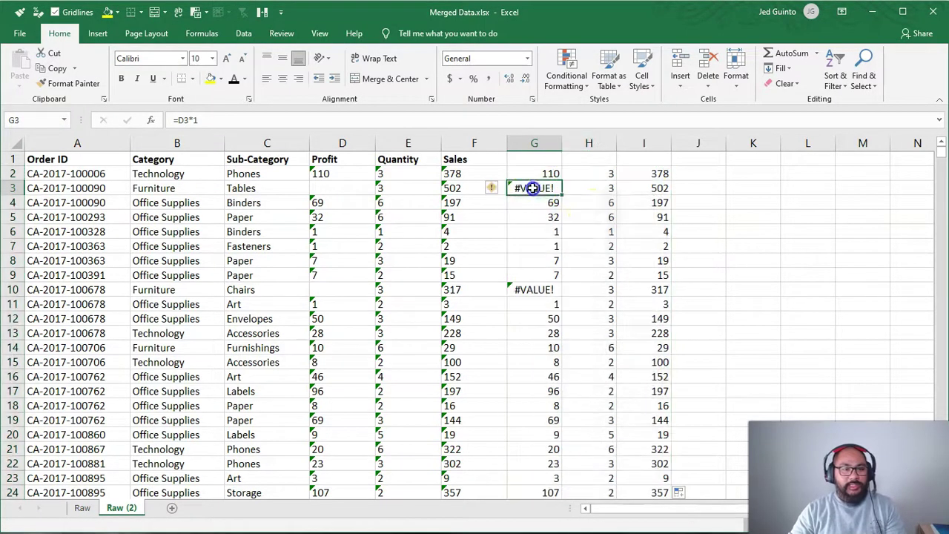
ctrl+click(550, 290)
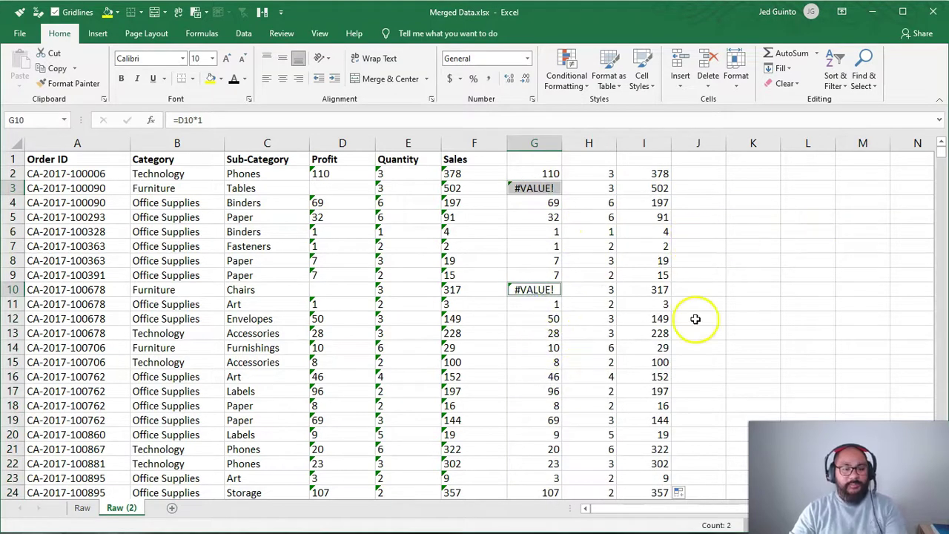
scroll(668, 356, down, 6)
drag(532, 318, 539, 332)
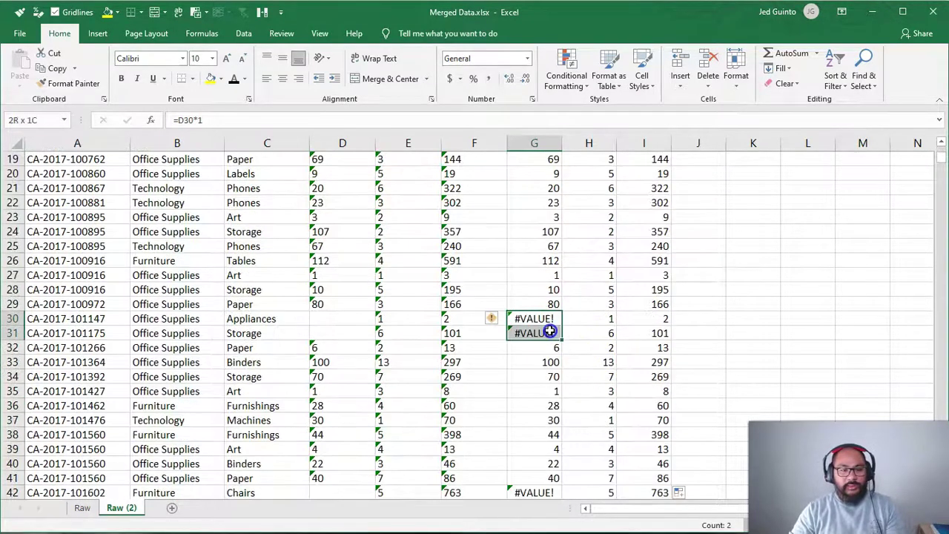
drag(941, 158, 924, 485)
drag(941, 157, 940, 148)
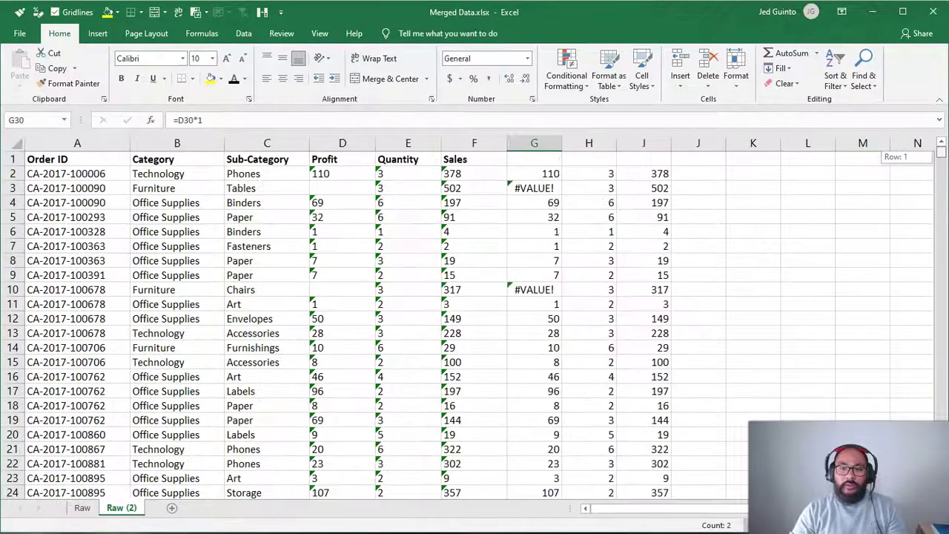
click(546, 188)
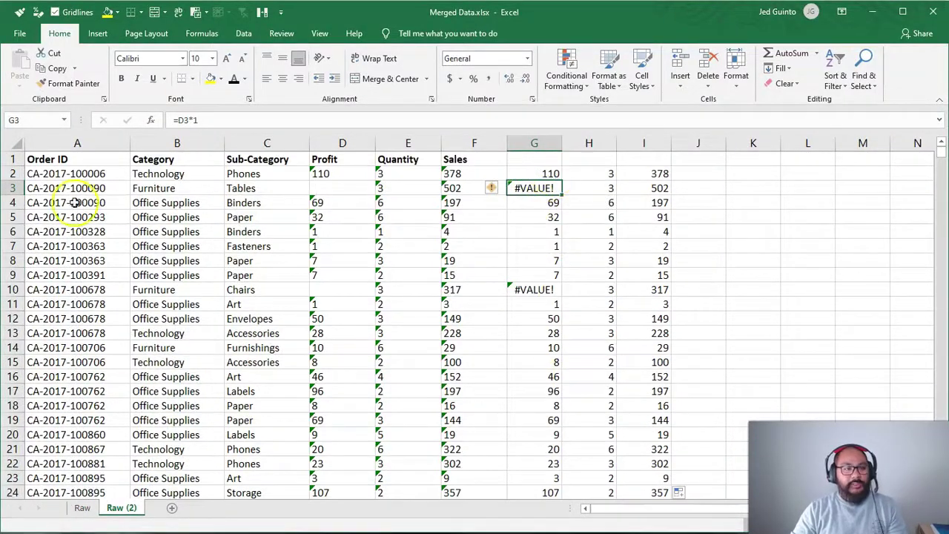
- Wrap the Profit conversion formula in G2 with an error fallback: =IFERROR(D2*1,0)
click(530, 174)
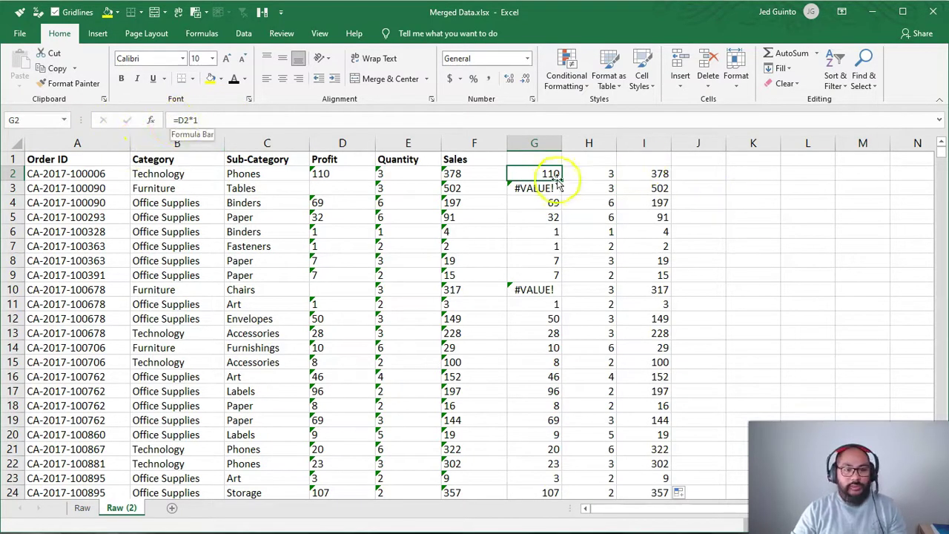
click(660, 173)
click(546, 173)
click(180, 120)
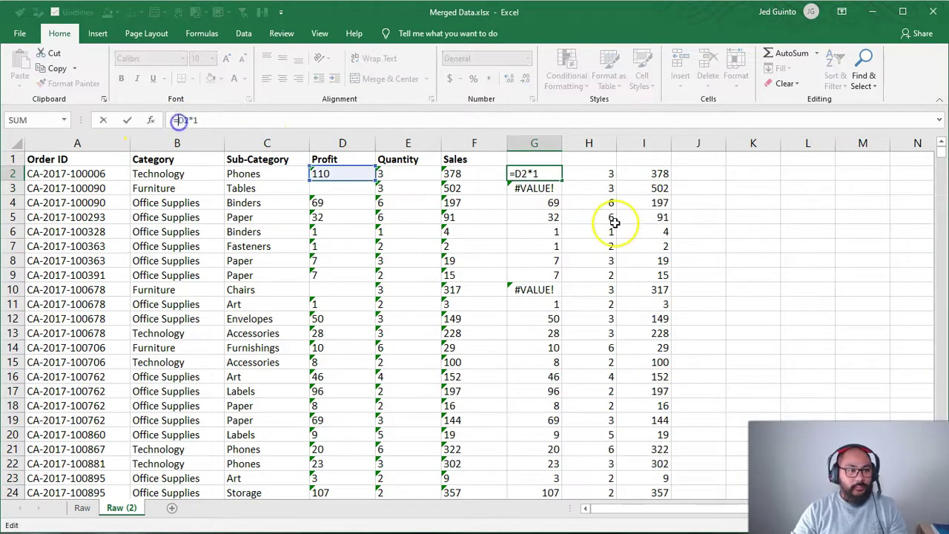
text(iferror)
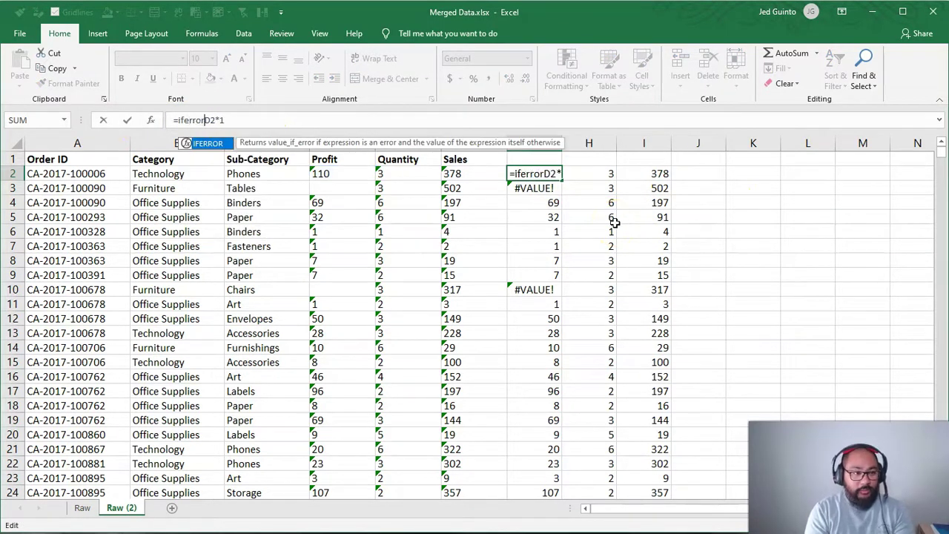
text(()
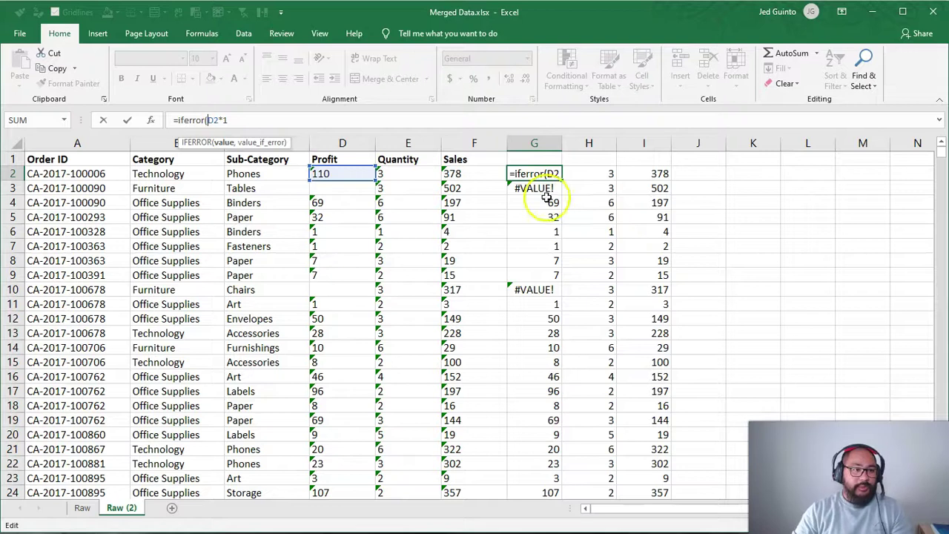
click(256, 120)
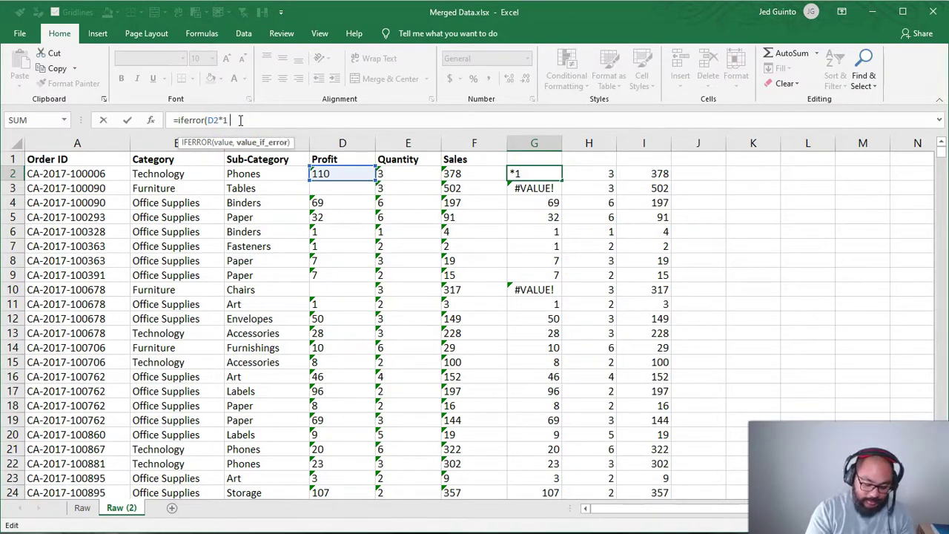
text())
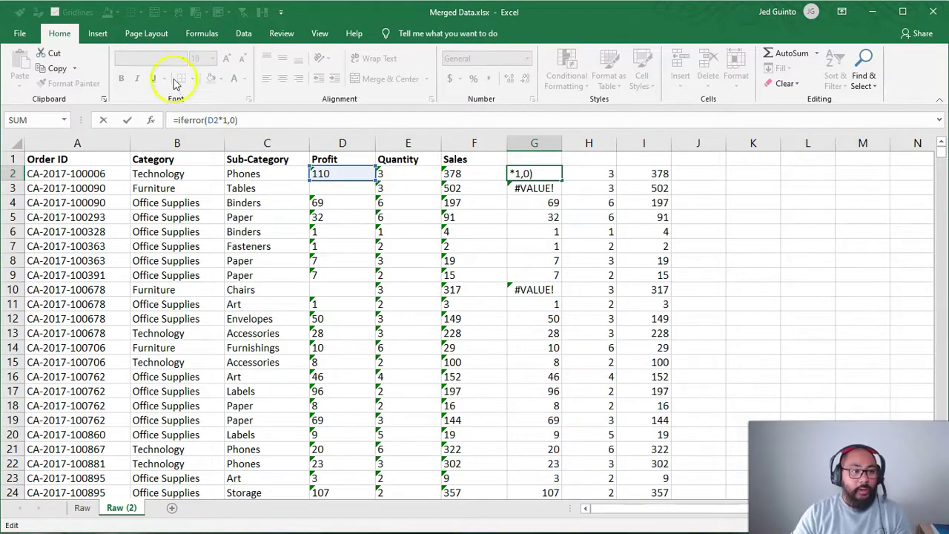
click(236, 120)
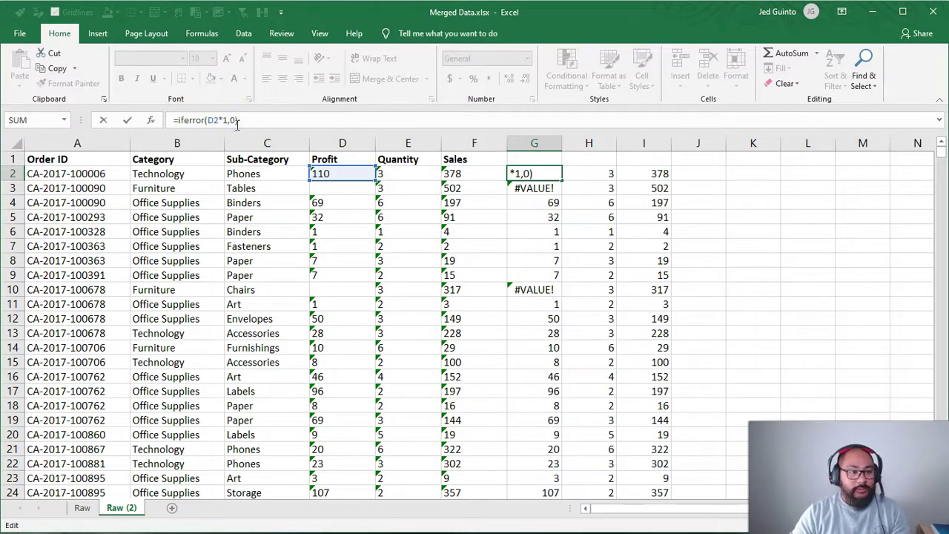
click(232, 120)
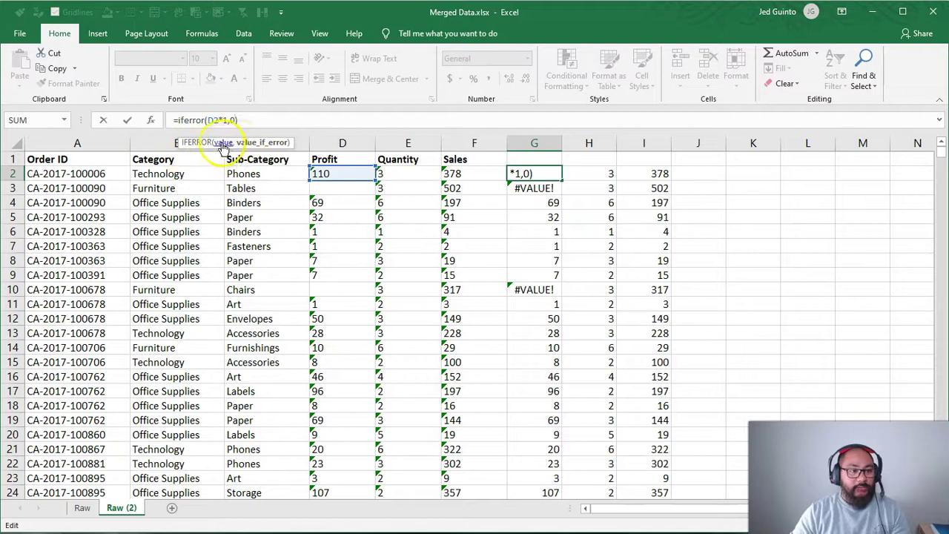
click(234, 120)
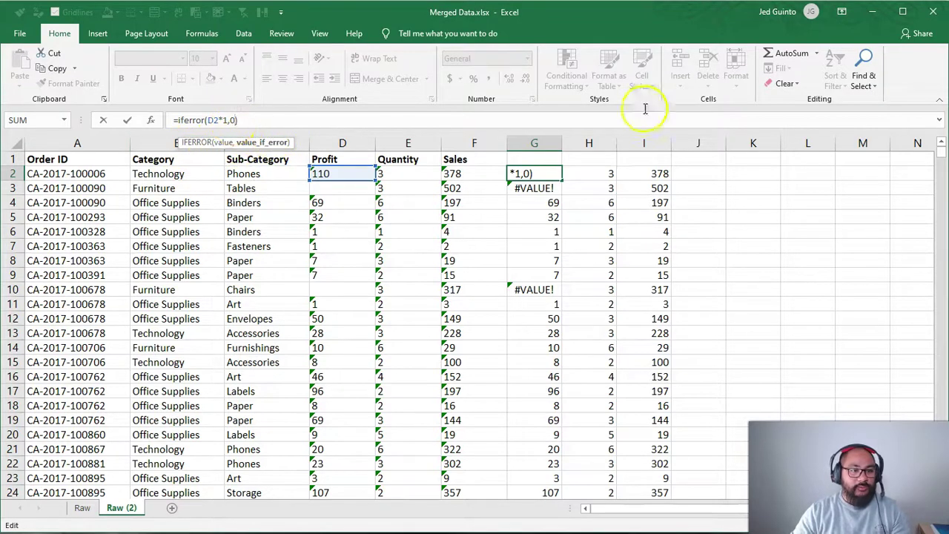
key(Return)
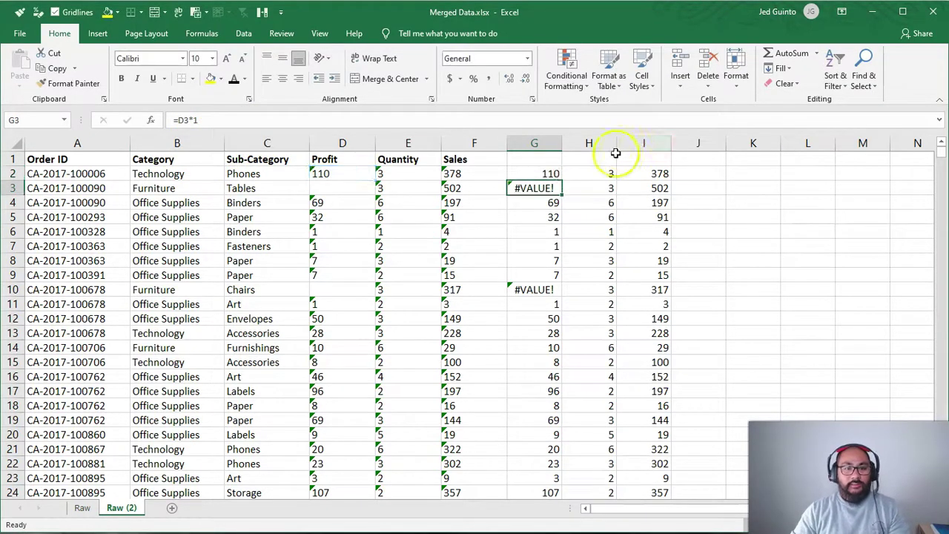
- Fill the G2 IFERROR formula across to I2 and down through the last data row, and check the results
click(553, 174)
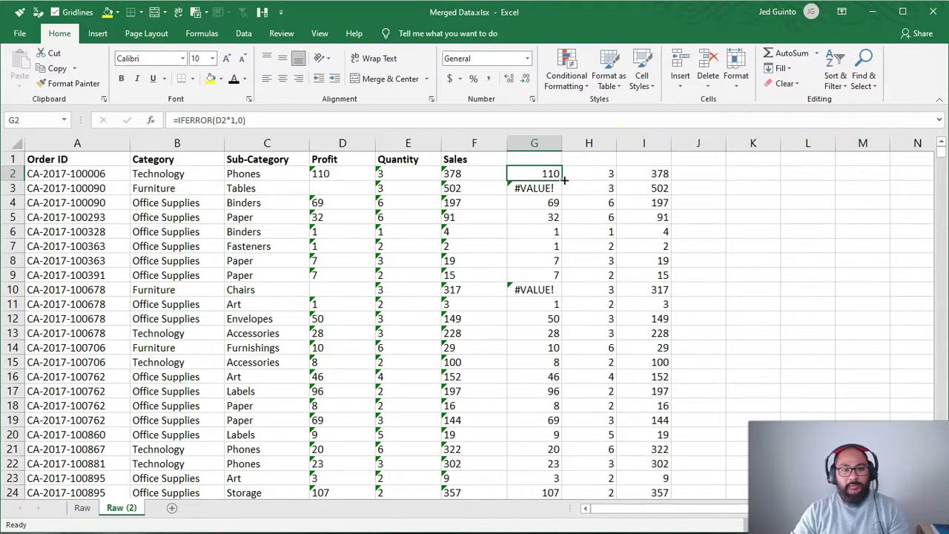
drag(564, 181, 669, 176)
double_click(671, 180)
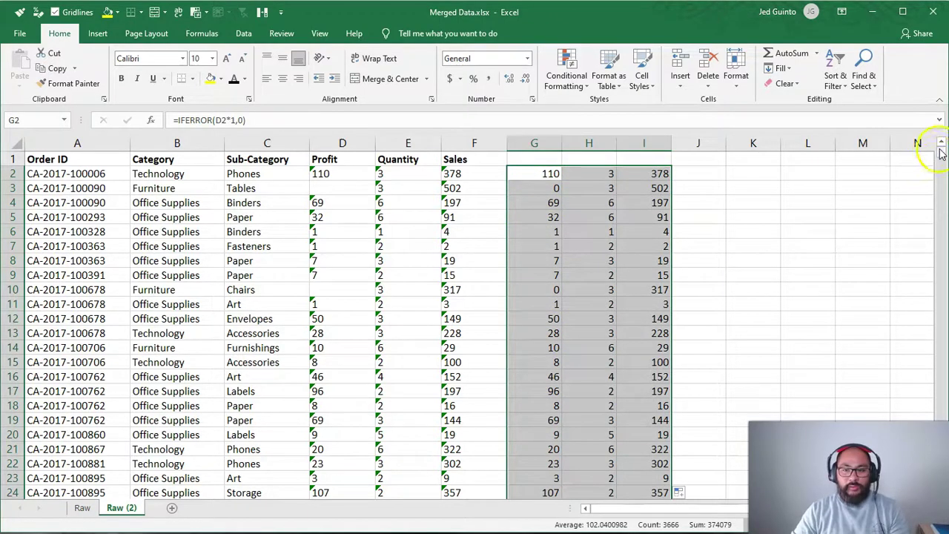
drag(941, 153, 940, 154)
drag(930, 329, 941, 148)
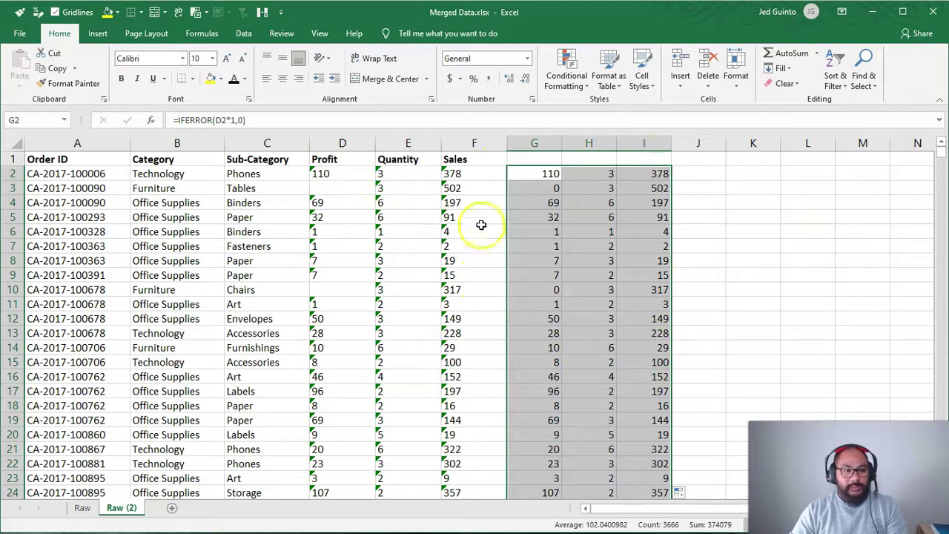
- Try to copy the converted results in columns G:I and paste them as values starting at D2
right_click(569, 206)
click(602, 229)
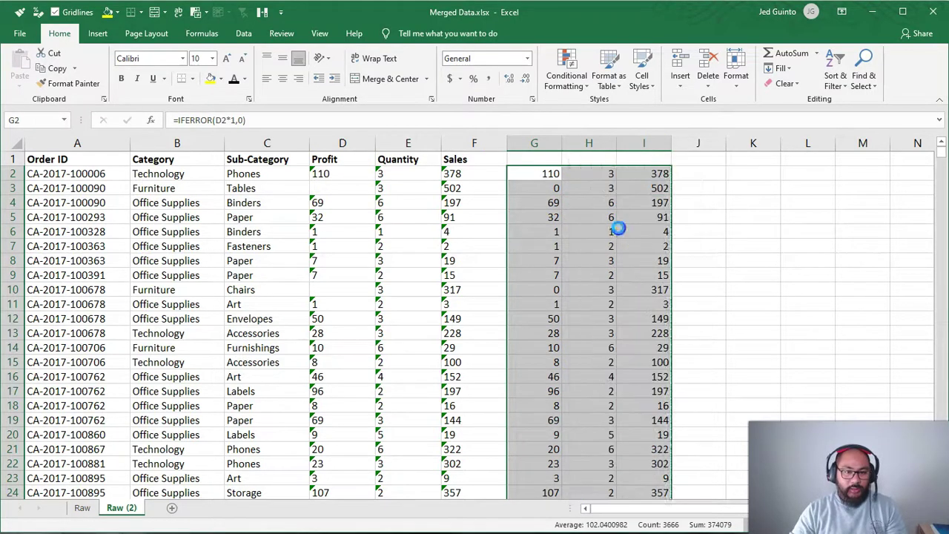
click(345, 174)
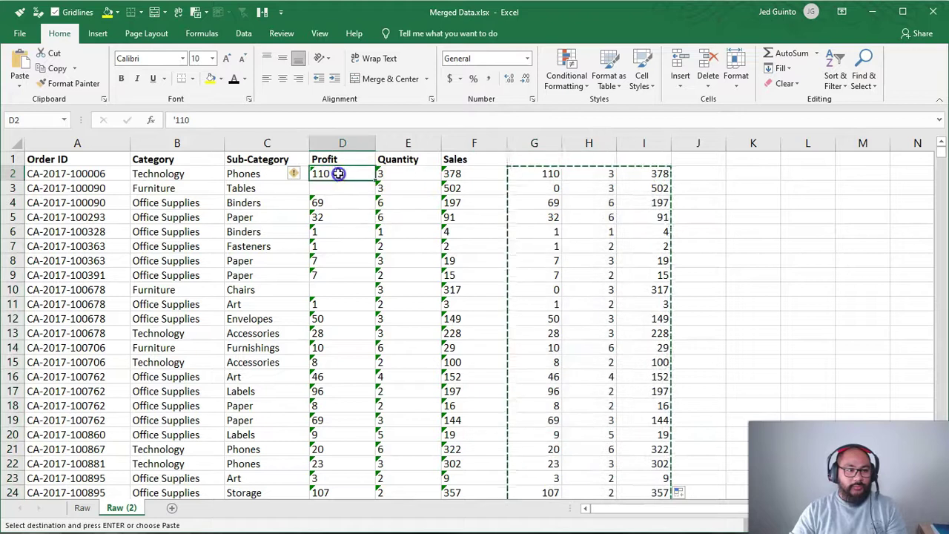
right_click(338, 174)
click(381, 232)
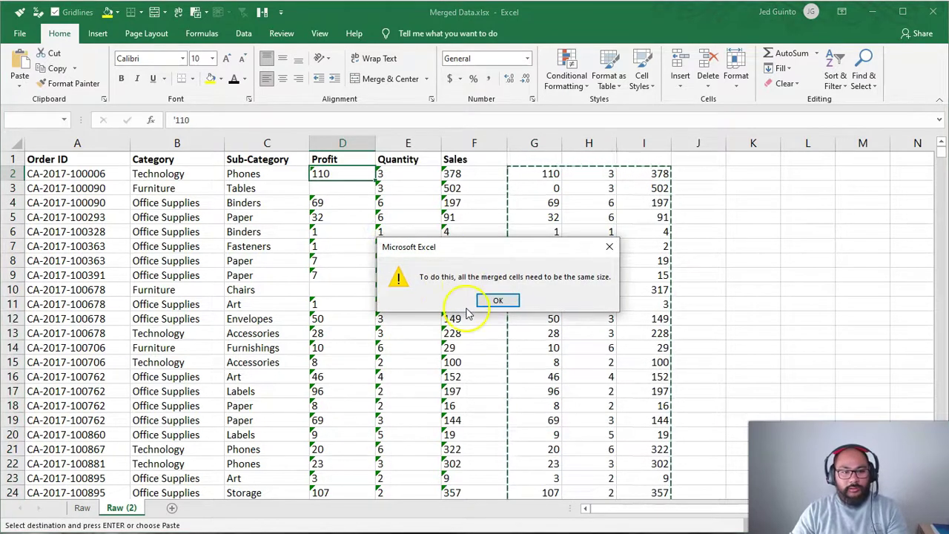
click(498, 300)
click(494, 303)
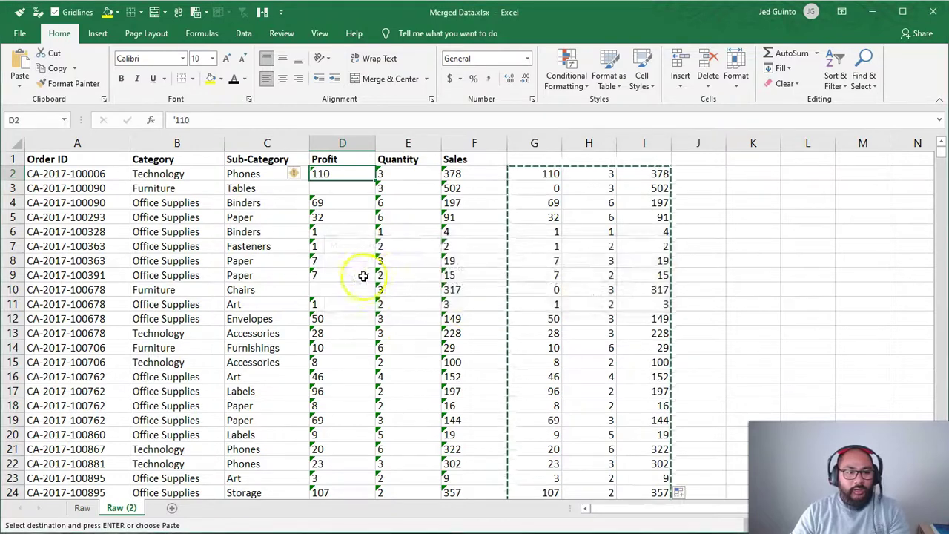
- Examine the Profit, Quantity and Sales columns D:F down the rows for remaining merged cells
click(345, 215)
mouse_move(940, 153)
mouse_down()
mouse_move(942, 484)
mouse_move(942, 152)
mouse_up()
click(339, 310)
click(285, 303)
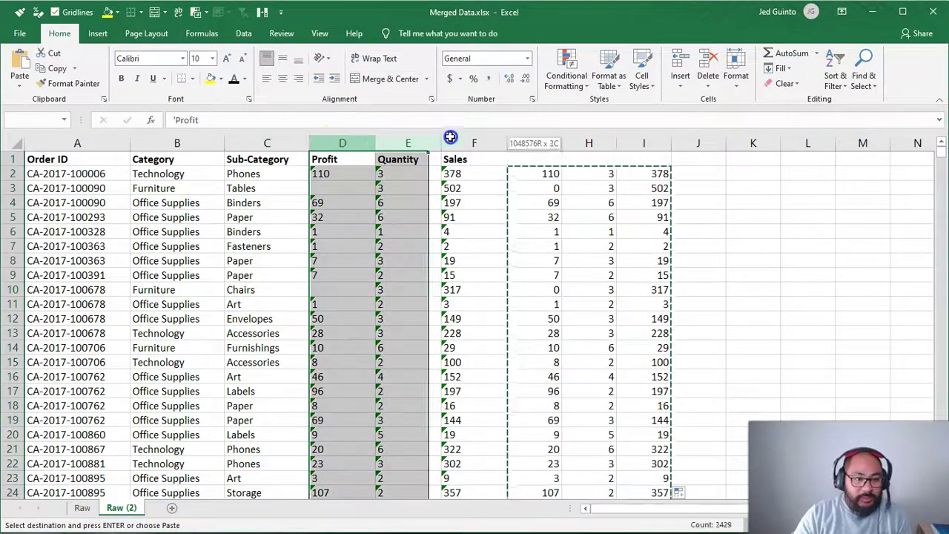
click(342, 218)
drag(942, 152, 942, 156)
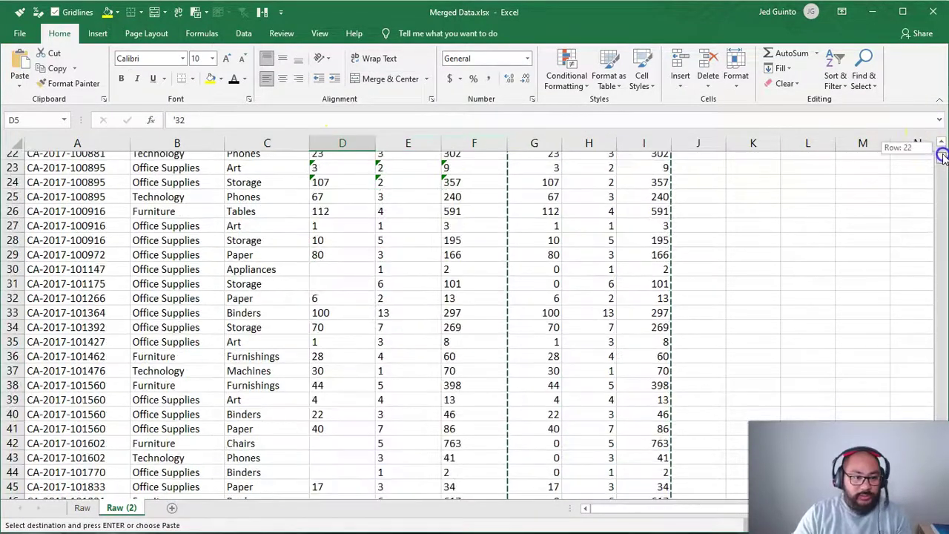
scroll(547, 275, up, 7)
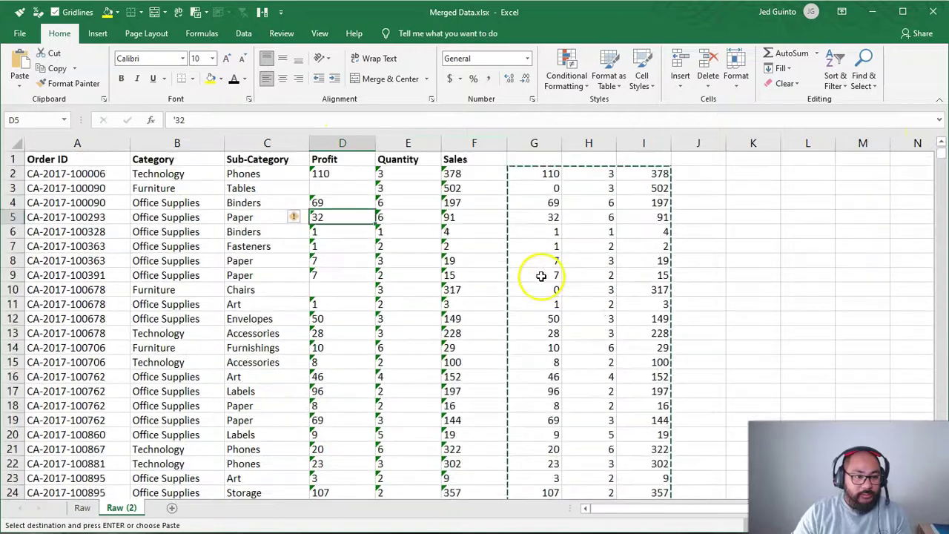
scroll(542, 276, down, 1)
scroll(541, 276, down, 8)
scroll(539, 282, down, 19)
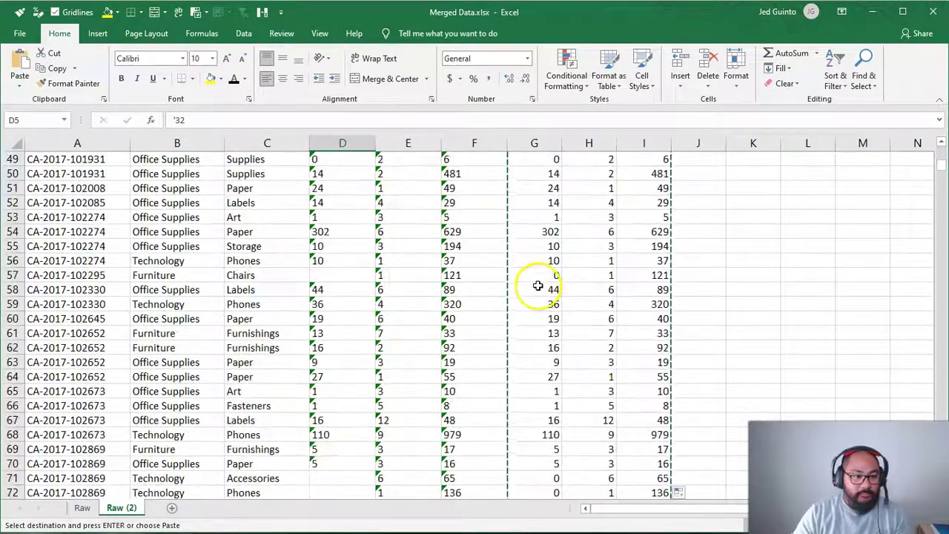
drag(940, 173, 940, 152)
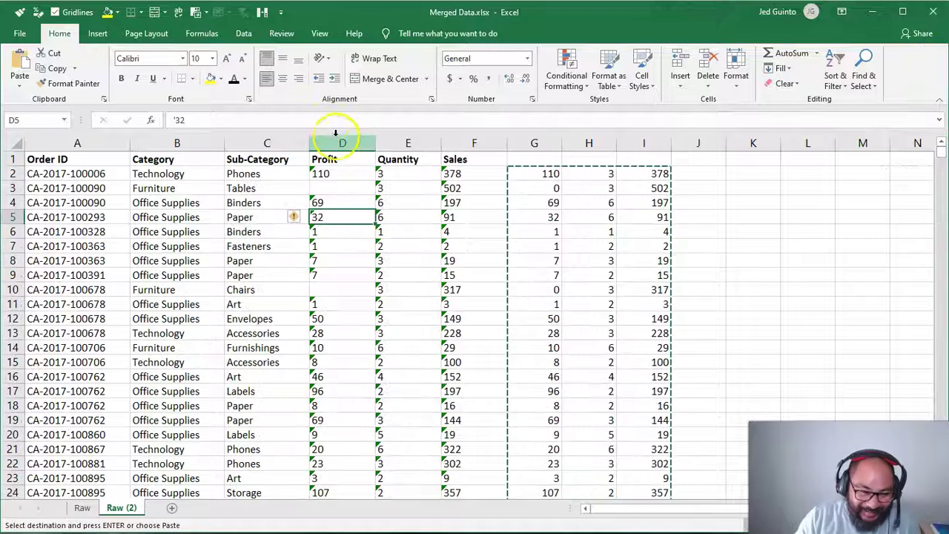
- Unmerge columns D:F, and paste the results from G2:I1223 as values over Profit, Quantity and Sales starting at D2
drag(341, 145, 485, 147)
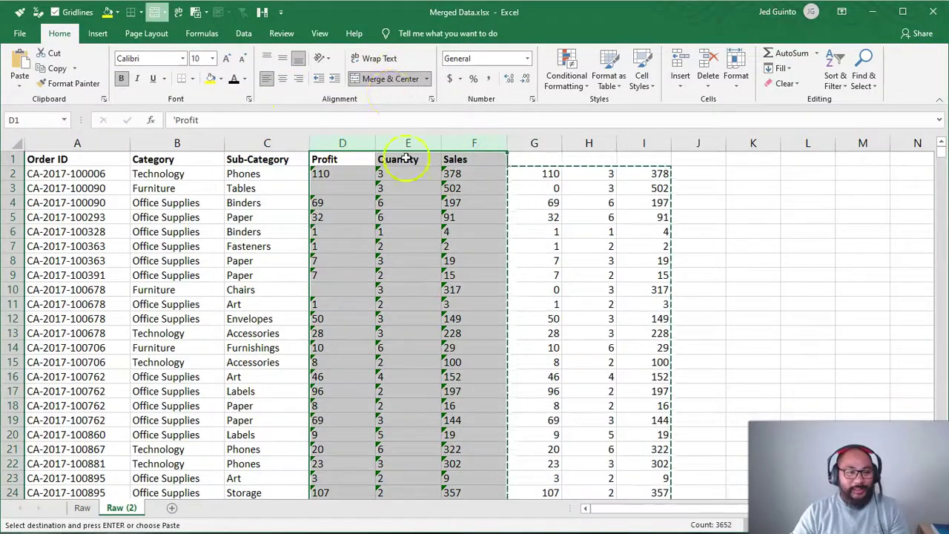
click(393, 80)
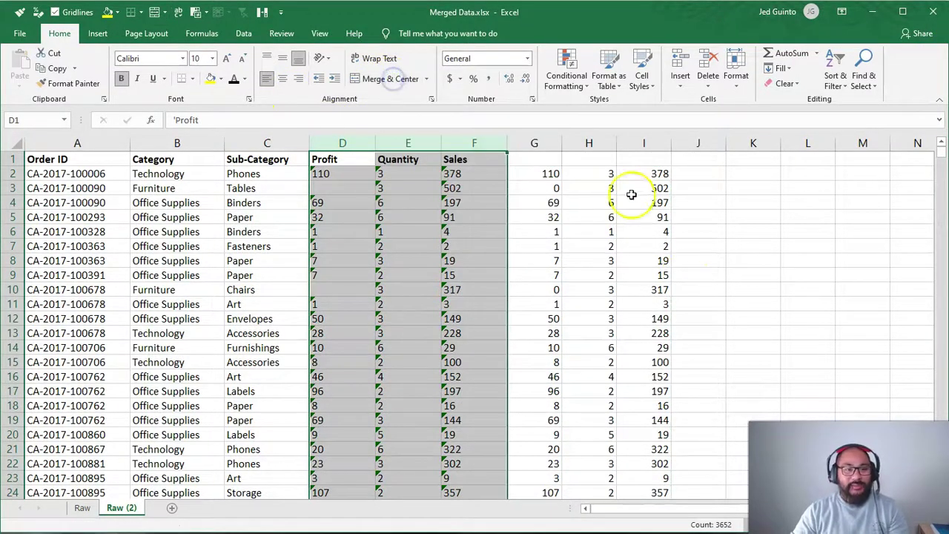
drag(525, 174, 649, 230)
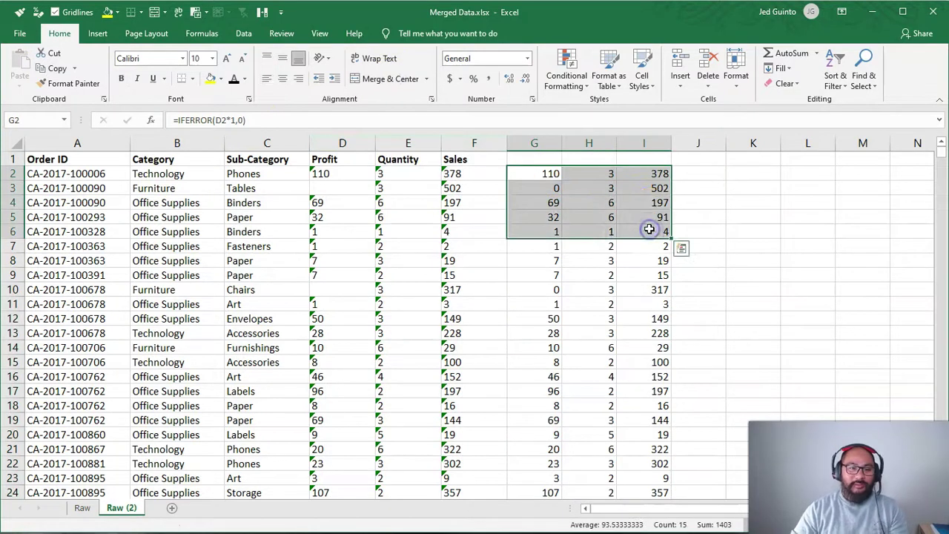
key(ctrl+shift+Down)
scroll(585, 281, down, 3)
right_click(596, 193)
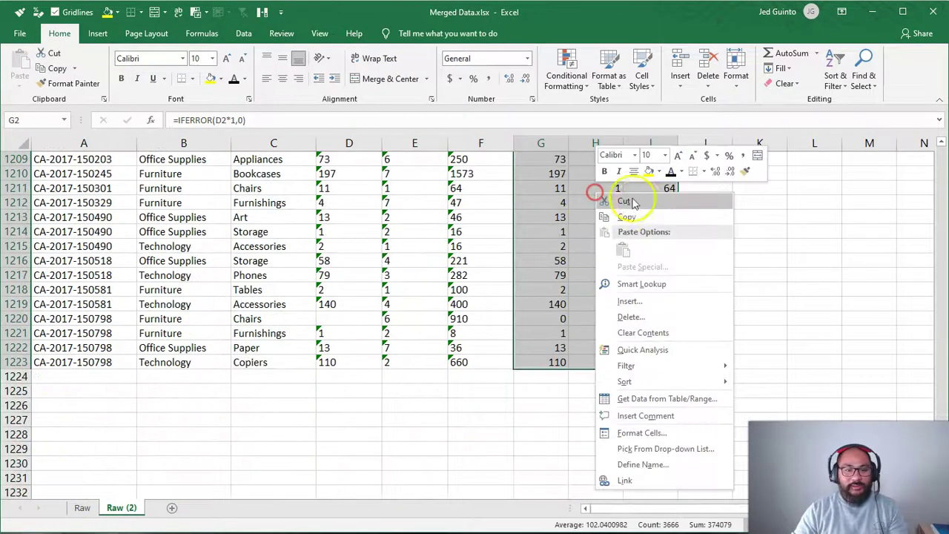
click(635, 217)
key(ctrl+Home)
right_click(337, 173)
click(386, 229)
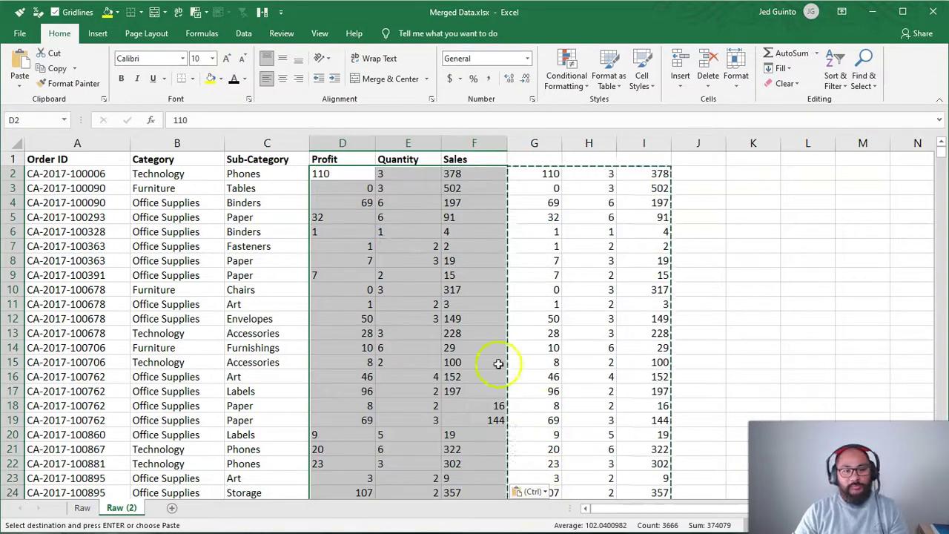
- Centre-align the pasted Profit, Quantity and Sales values and delete the helper columns G:I
click(283, 79)
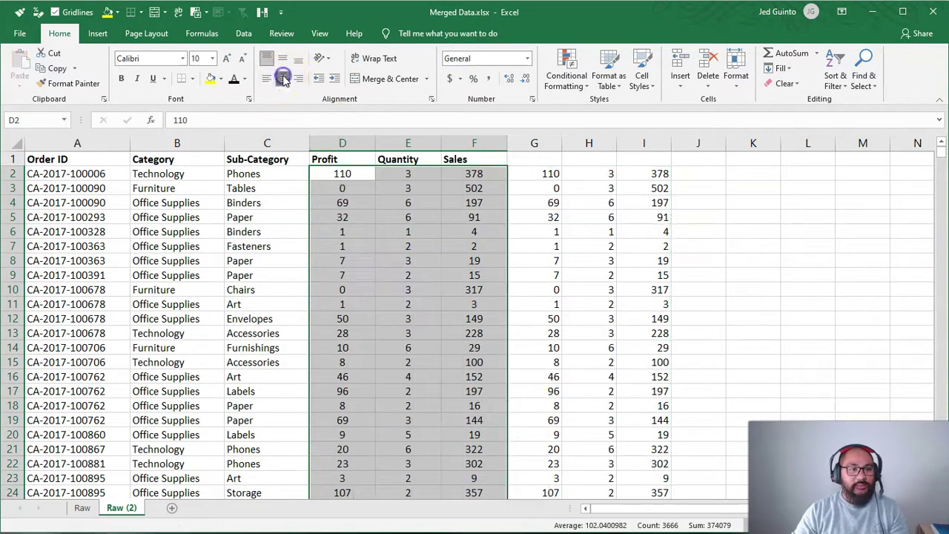
drag(541, 188, 577, 193)
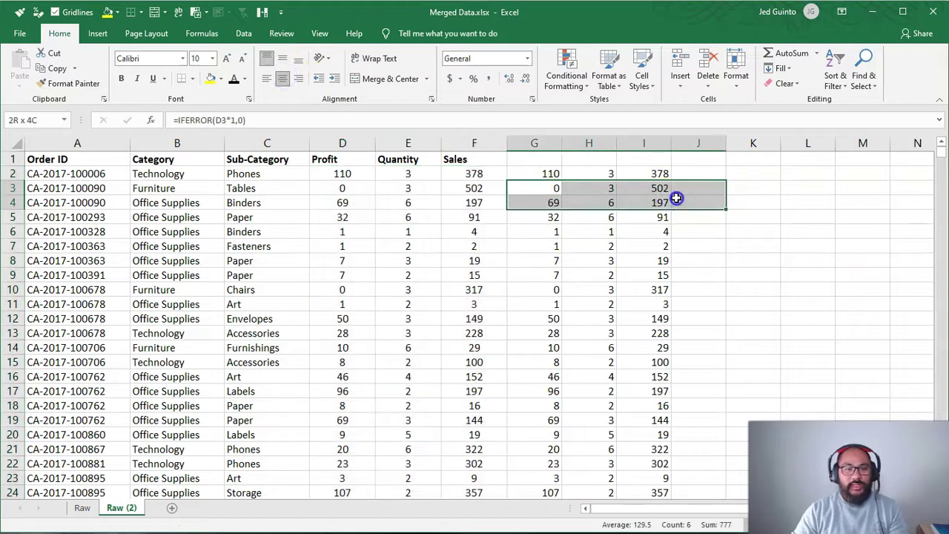
drag(537, 144, 646, 144)
right_click(583, 201)
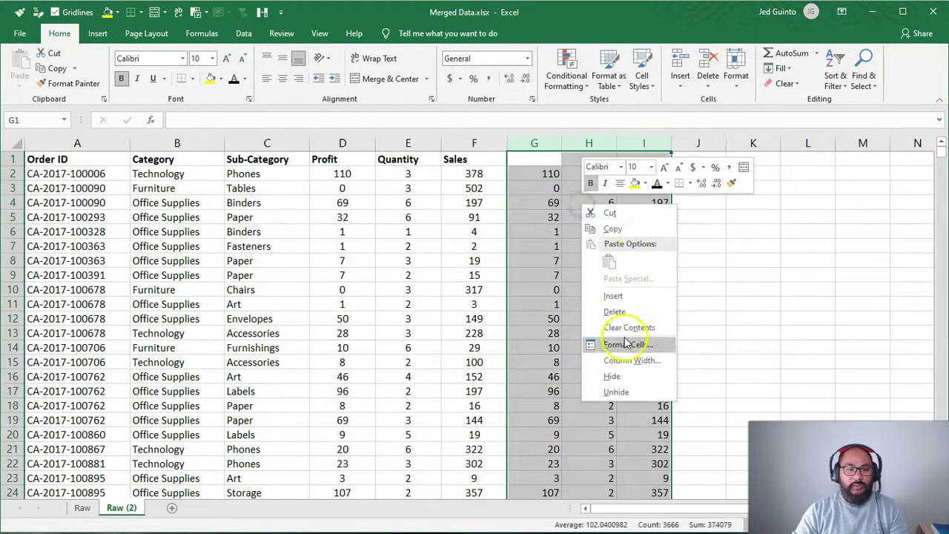
click(614, 312)
click(172, 347)
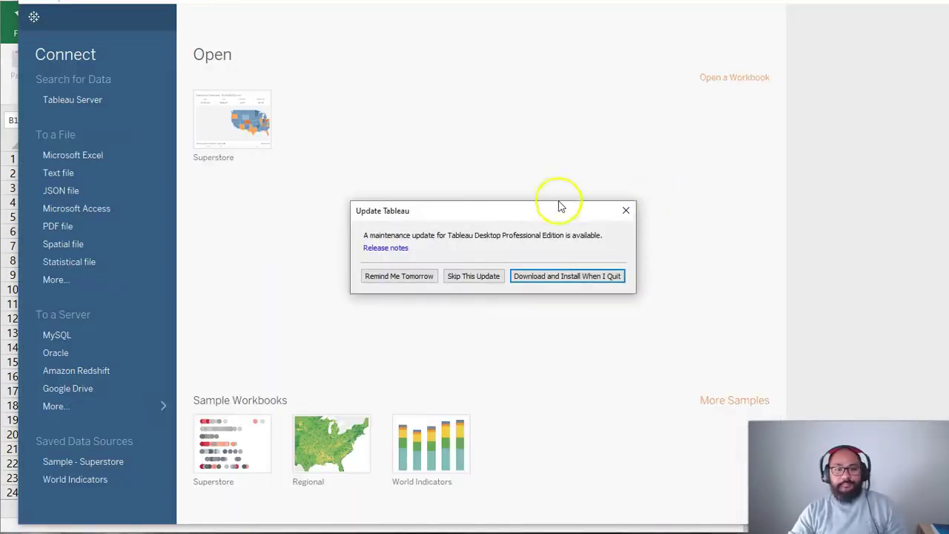
- In Tableau, connect to the Merged Data Excel workbook, add the Raw (2) sheet to the data source and check its preview rows
click(629, 213)
click(635, 137)
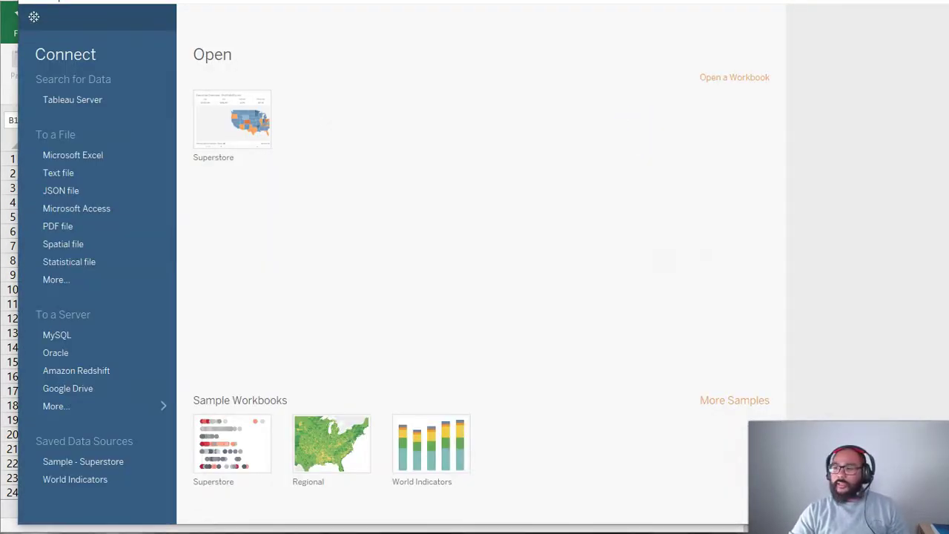
drag(557, 211, 465, 264)
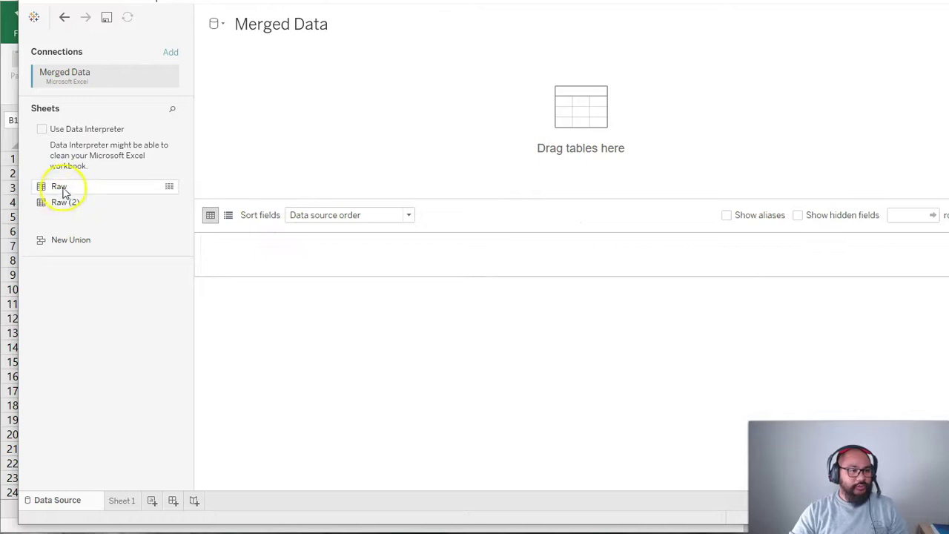
drag(65, 201, 378, 111)
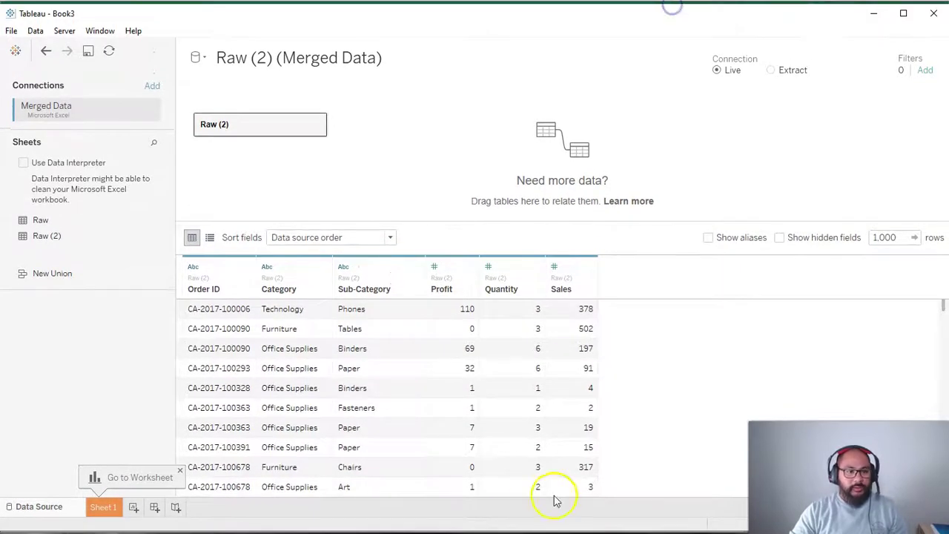
scroll(352, 378, down, 6)
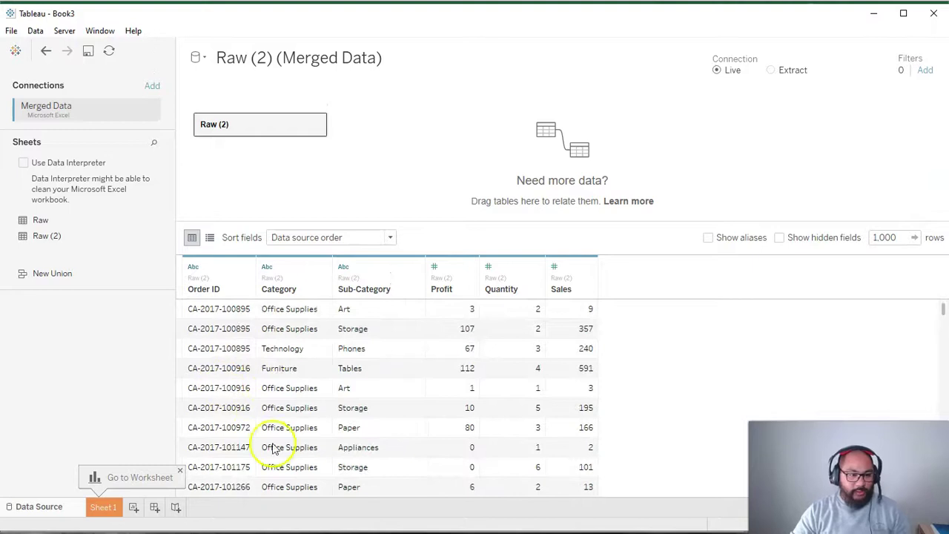
mouse_move(576, 268)
mouse_down()
mouse_move(456, 246)
mouse_move(534, 272)
mouse_move(609, 269)
mouse_up()
key(Escape)
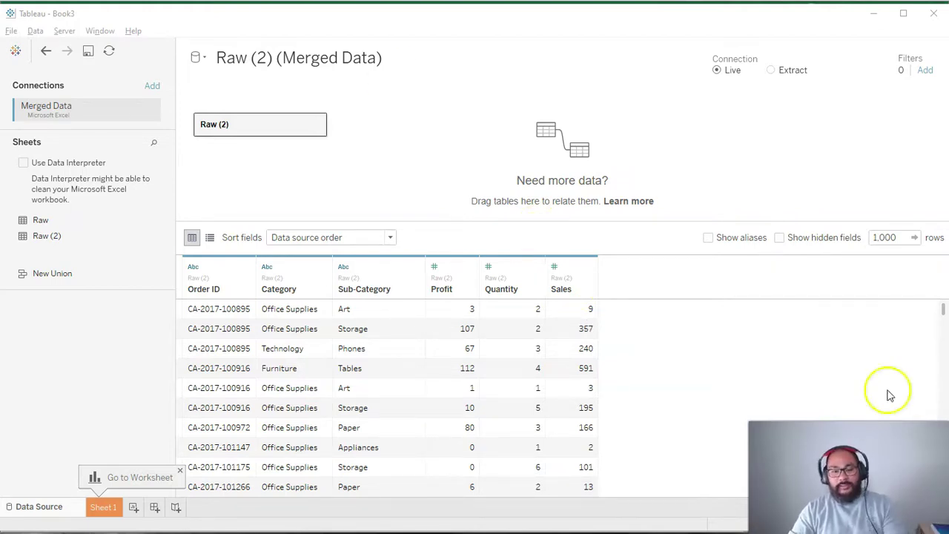
scroll(619, 396, down, 5)
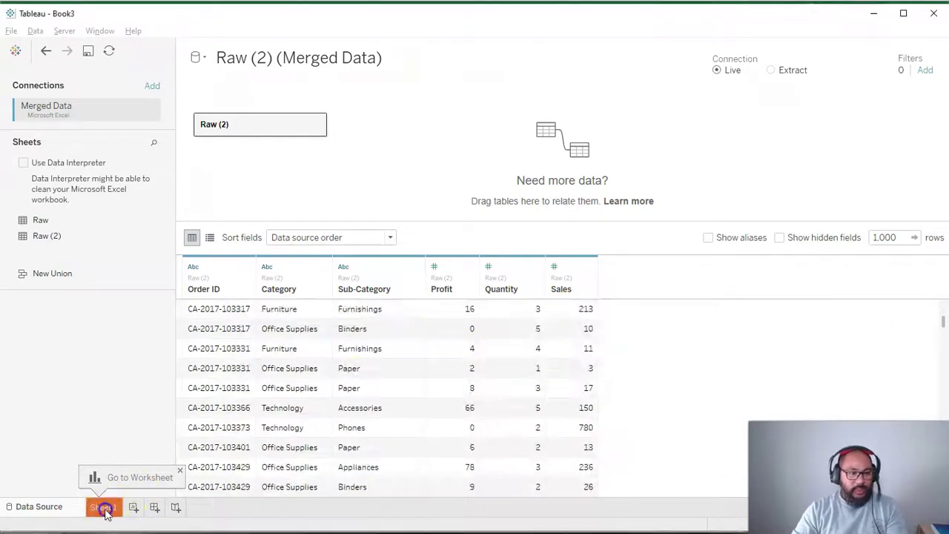
- Add Profit, Quantity and Sales to the view on Sheet 1 and place Order ID on Detail
click(104, 506)
double_click(45, 205)
double_click(56, 219)
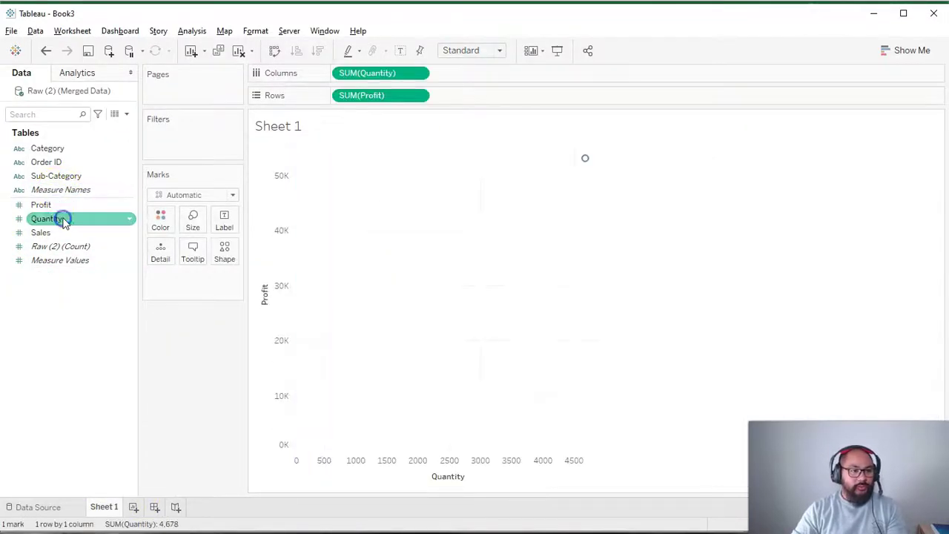
double_click(69, 233)
drag(46, 162, 160, 271)
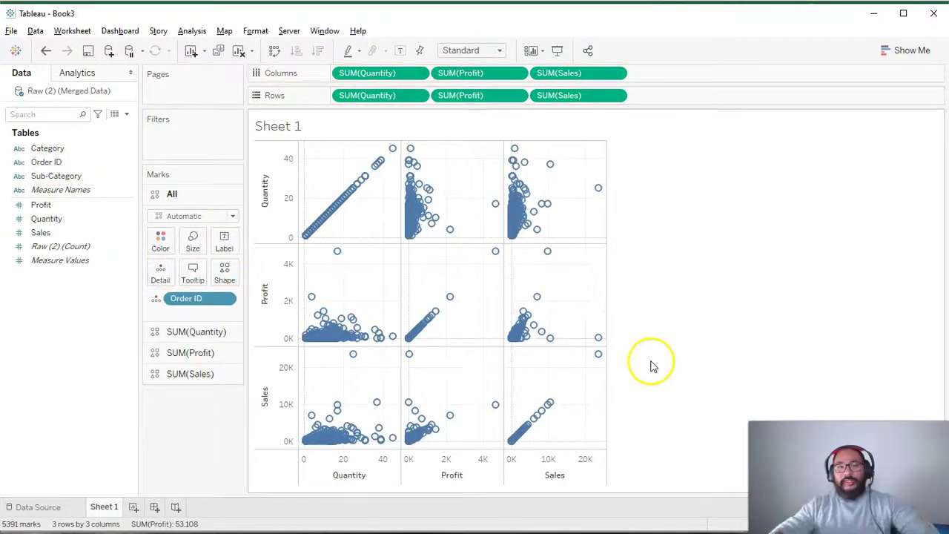